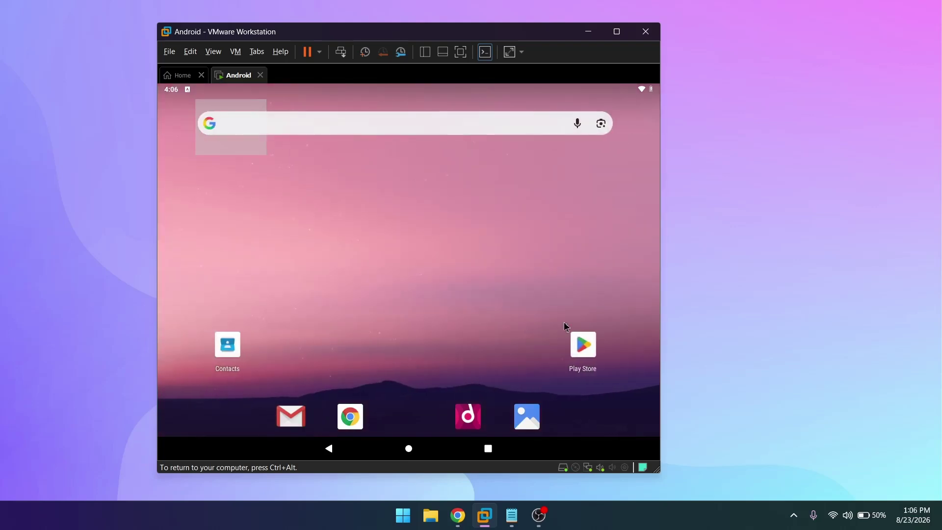
Launch YouTube from the Android app drawer, open a video from the feed and return to the home screen.
left_click_drag(416, 397, 432, 234)
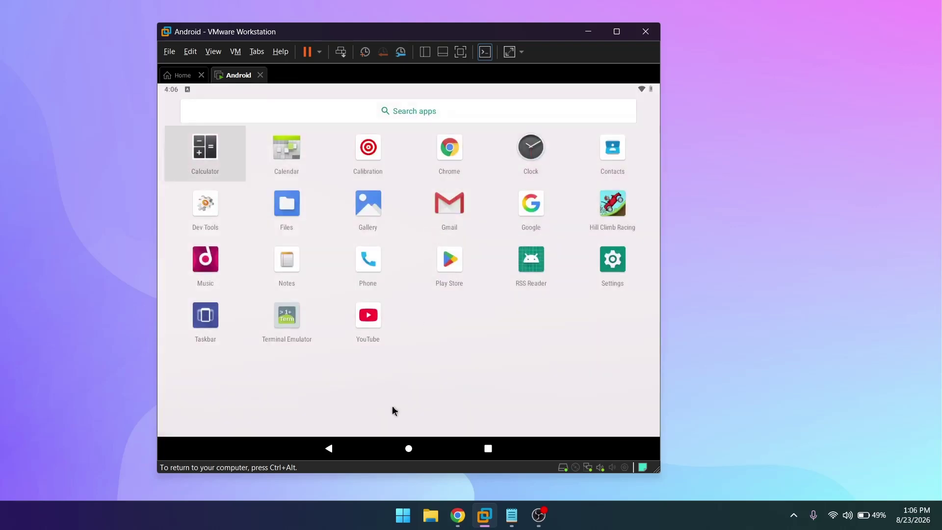
left_click(368, 320)
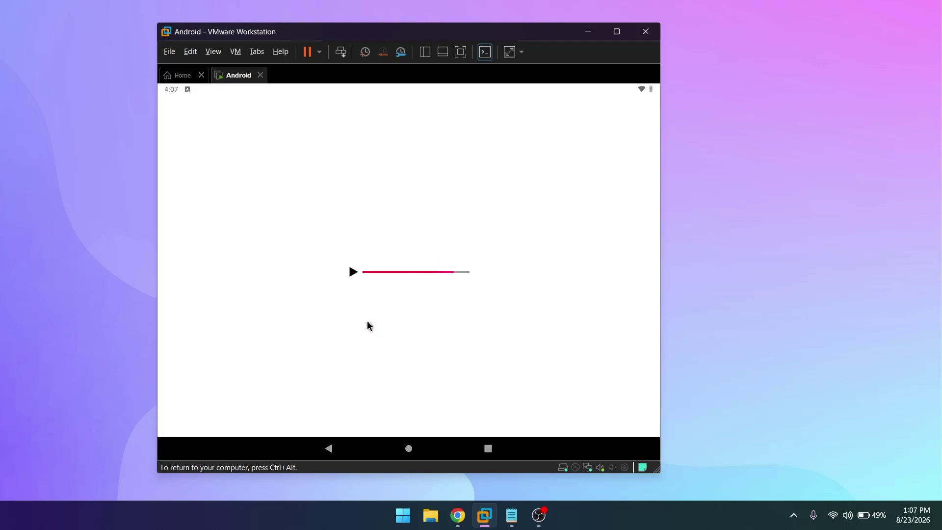
left_click(568, 227)
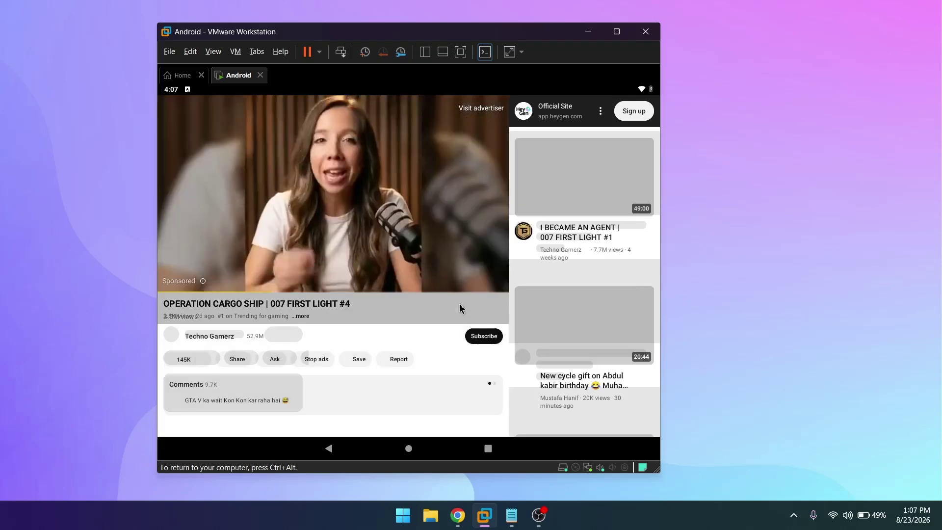
left_click(461, 308)
left_click(409, 449)
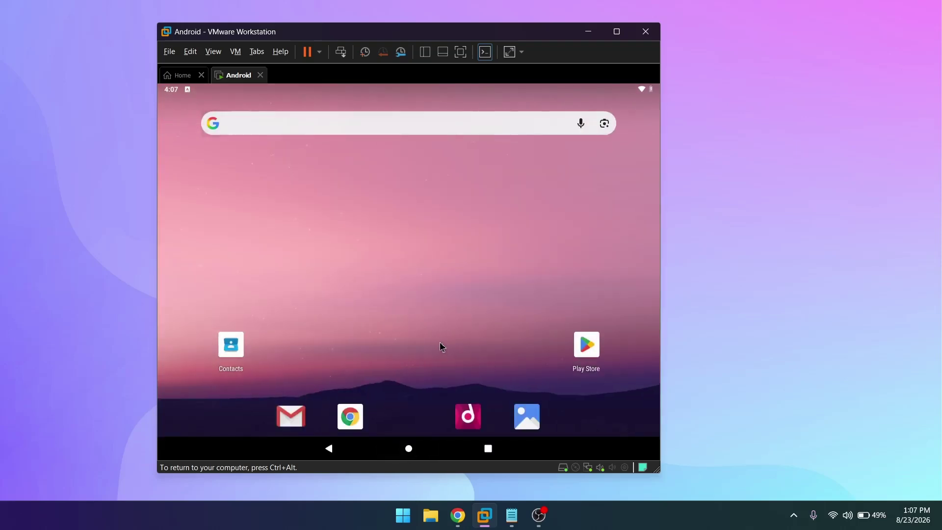
Launch the Play Store from the app drawer, browse the suggested apps and open a listed app's page.
left_click_drag(440, 346, 459, 254)
left_click(457, 258)
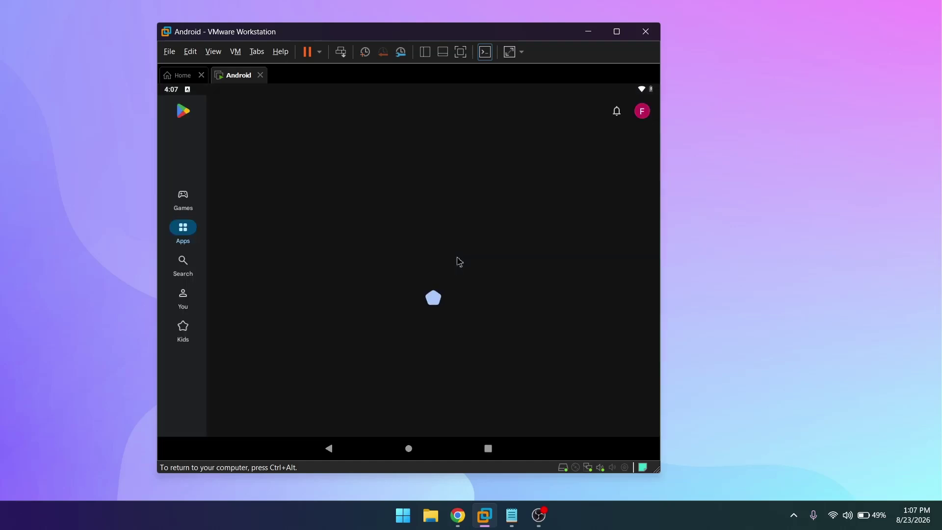
scroll(526, 378, "down", 2)
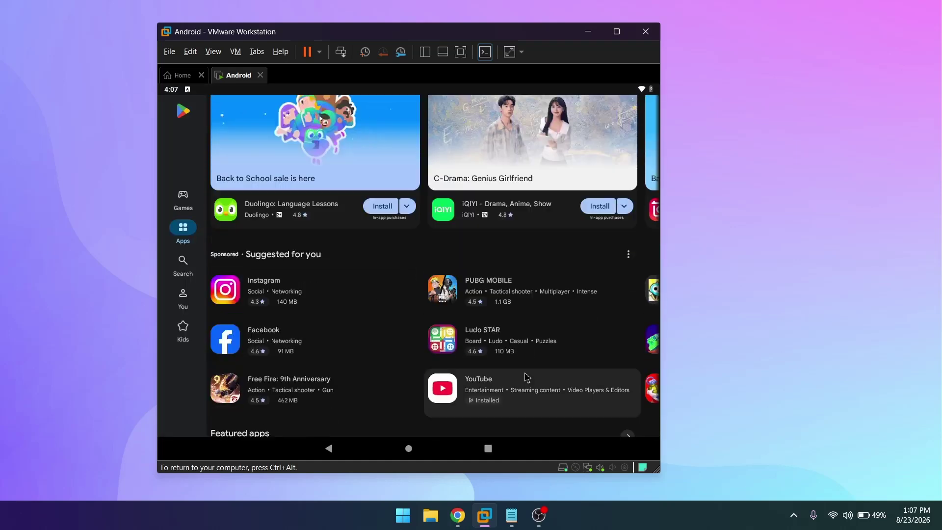
left_click(464, 279)
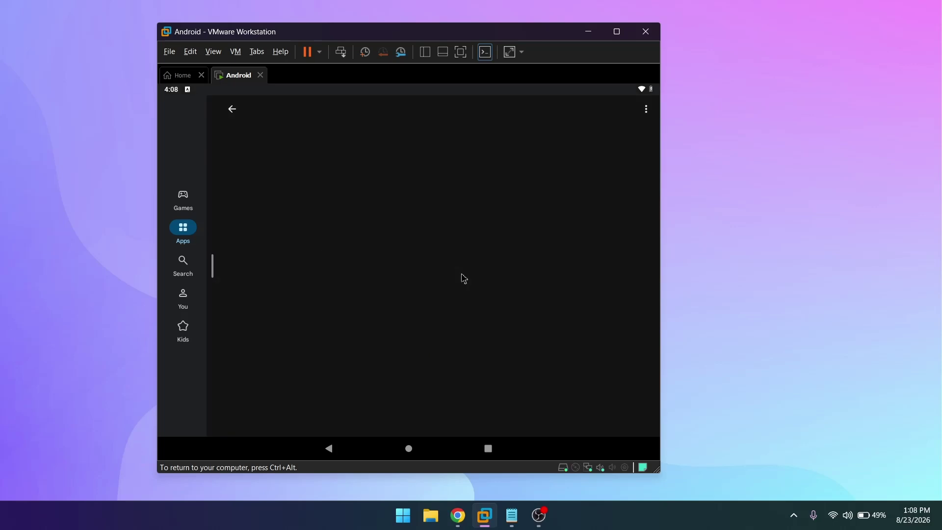
left_click(245, 279)
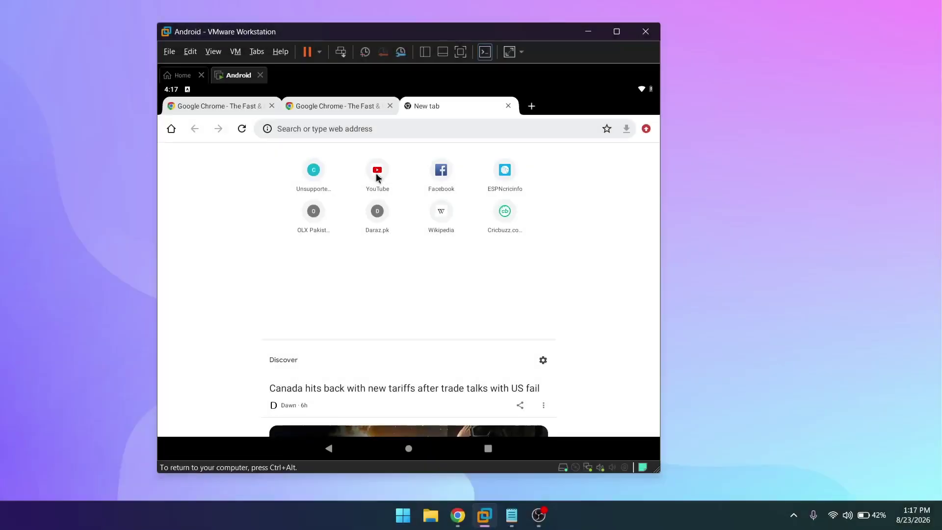
Open the YouTube shortcut in Android's Chrome, and load canva.com in a new tab to view its home page.
left_click(378, 172)
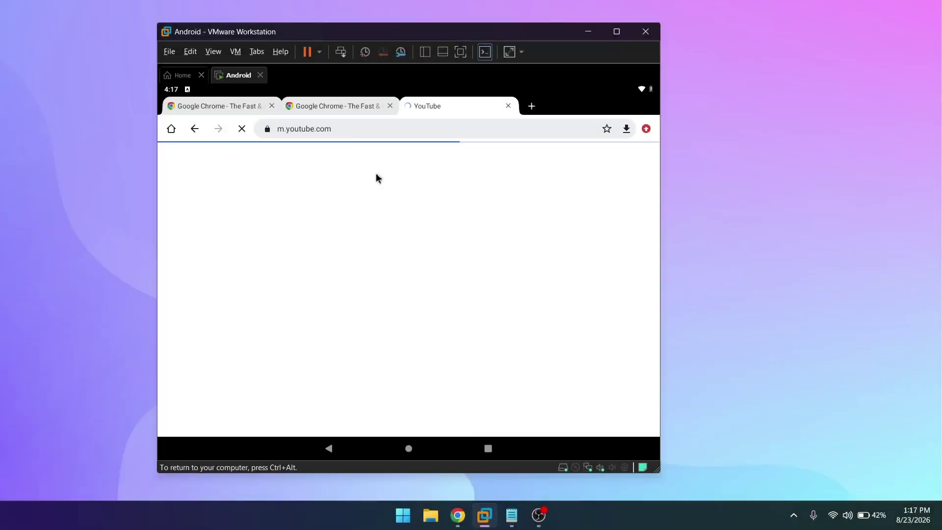
left_click(532, 107)
left_click(490, 132)
type("canva.c")
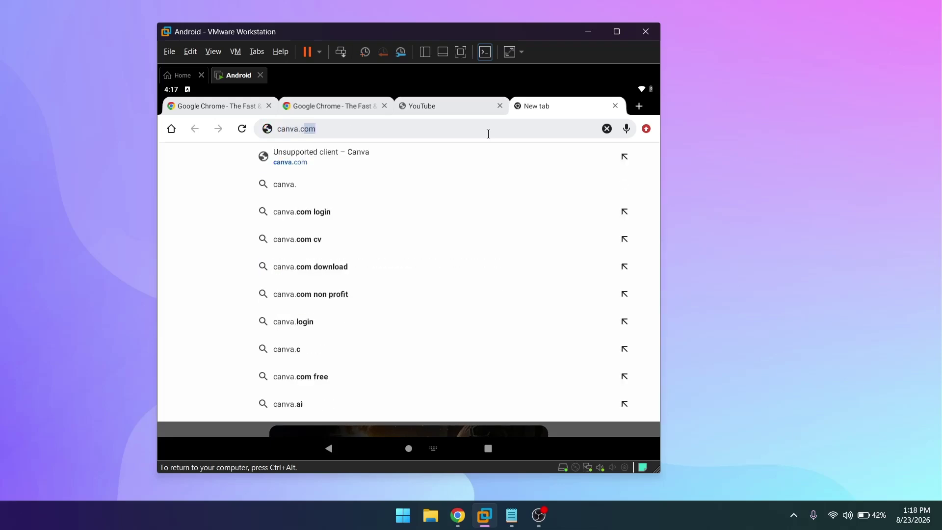
key("Return")
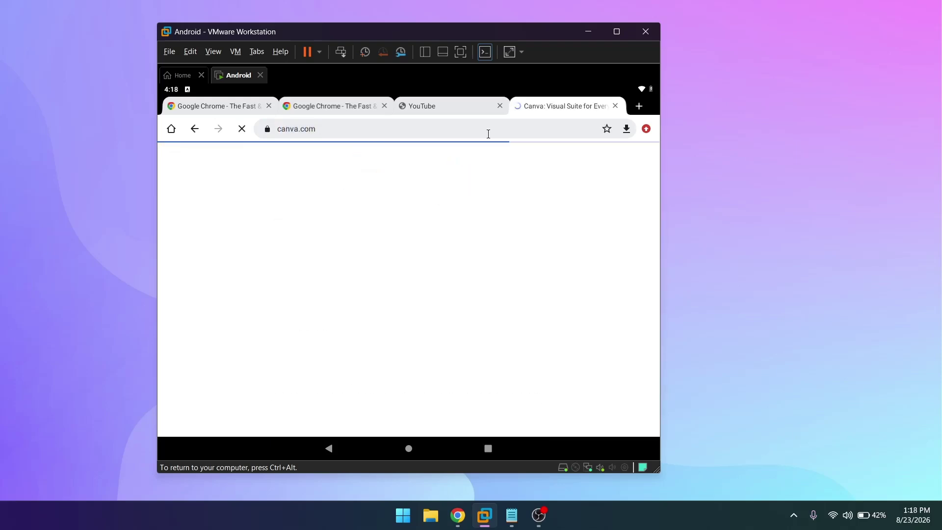
scroll(517, 284, "down", 5)
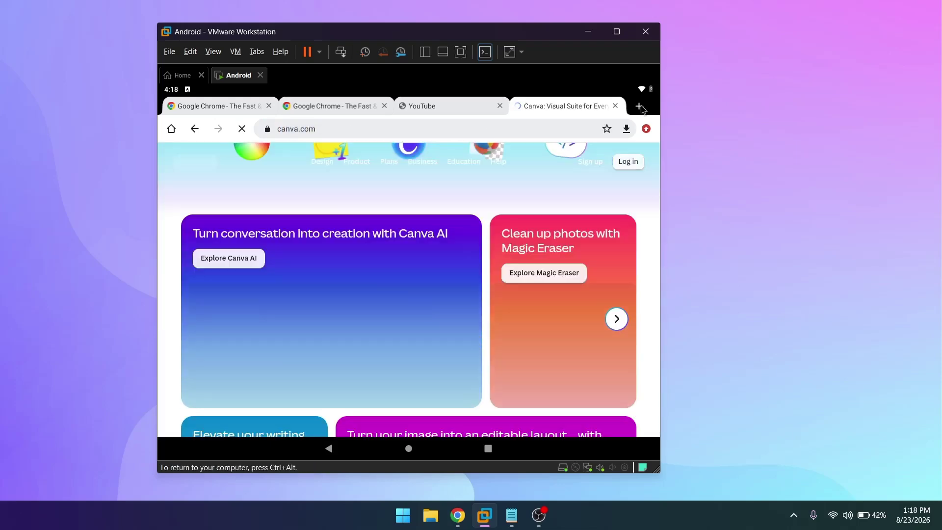
Load amazon.com in another new Chrome tab.
left_click(640, 107)
left_click(553, 126)
type("amazon.c")
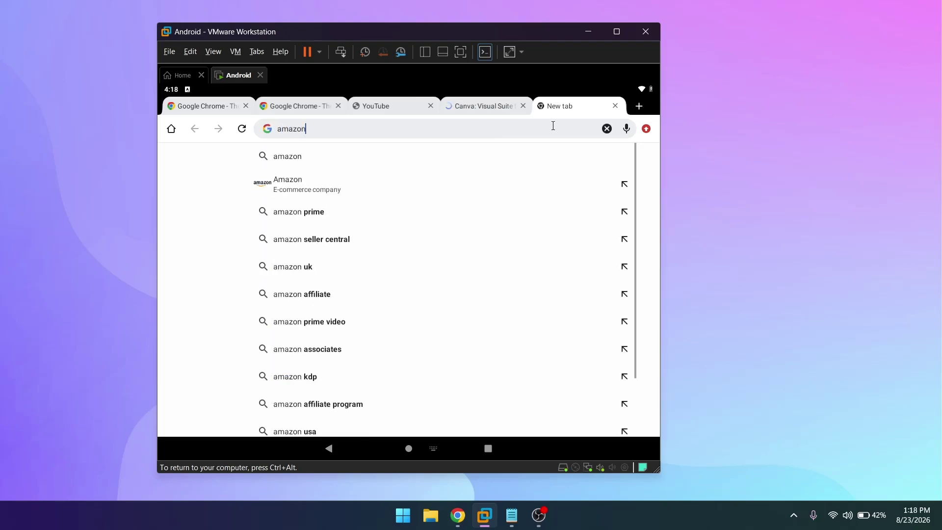
type("om")
key("Return")
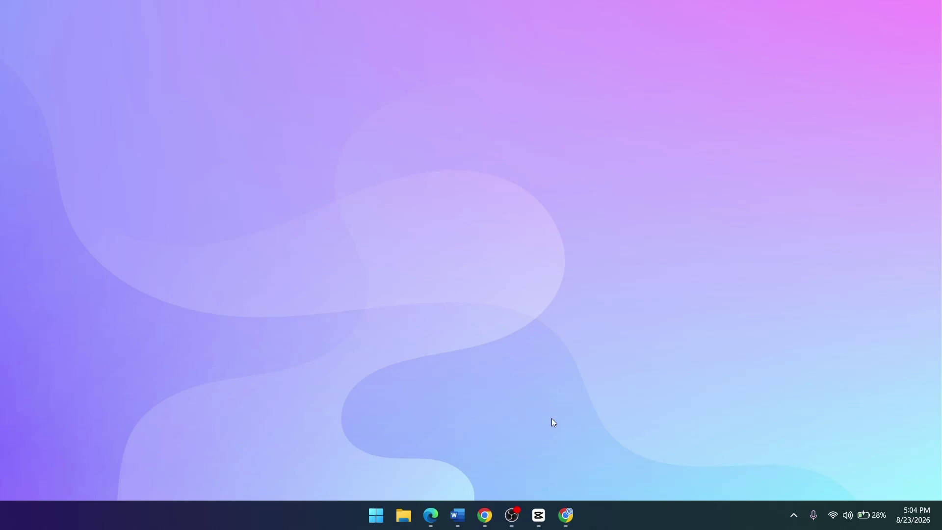
Switch to Chrome on Windows, download android-x86_64-9.0-r2.iso from SourceForge's Release 9.0 folder, check its progress and minimize the browser.
left_click(565, 515)
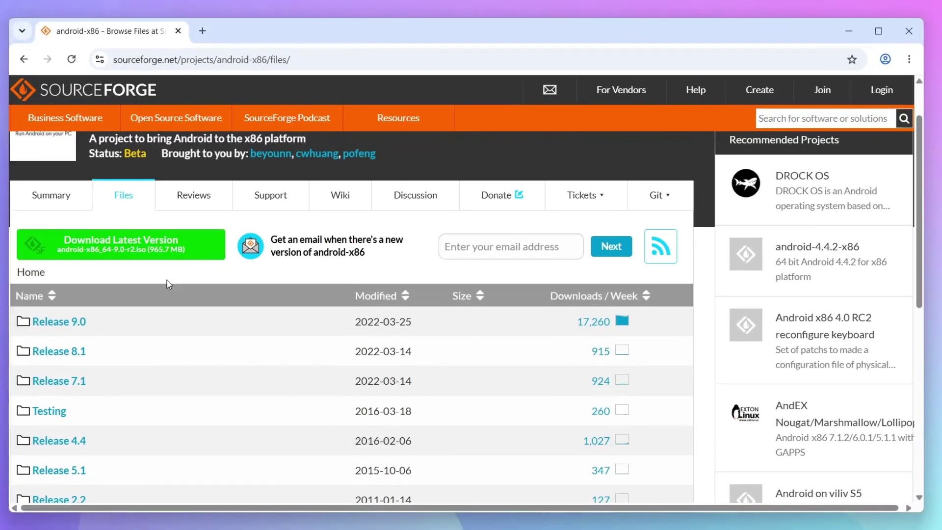
left_click(59, 321)
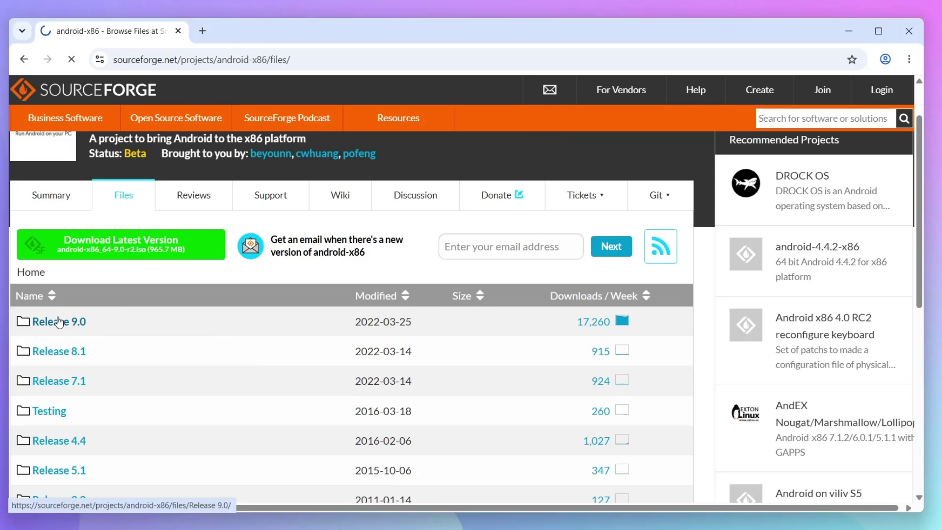
scroll(59, 319, "down", 2)
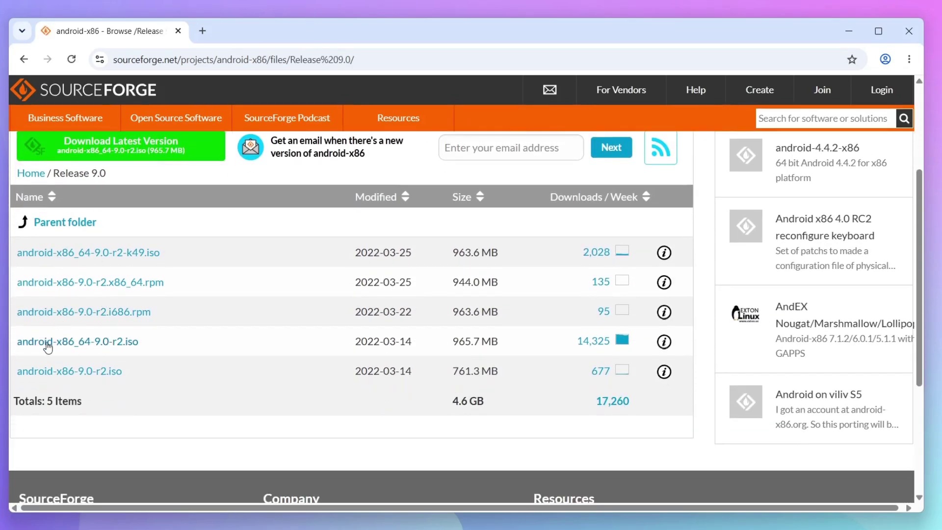
left_click(101, 343)
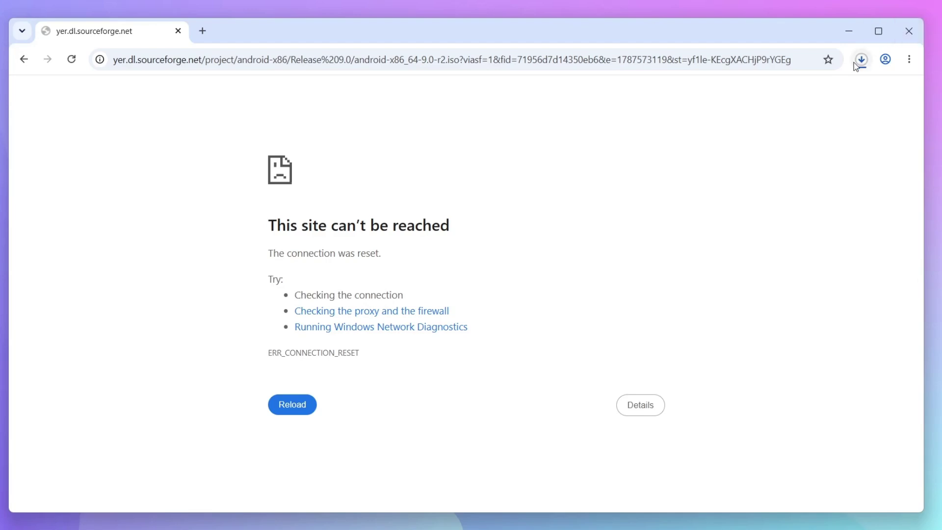
left_click(859, 60)
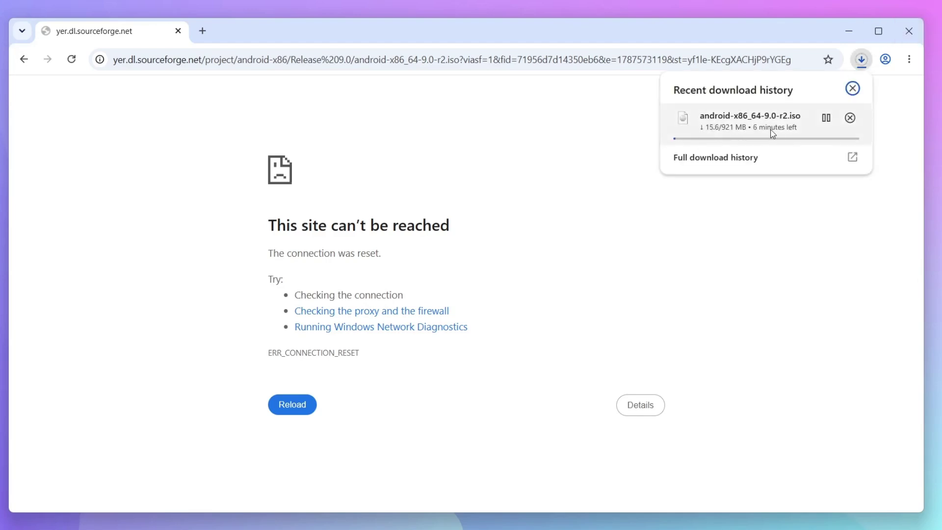
left_click(847, 32)
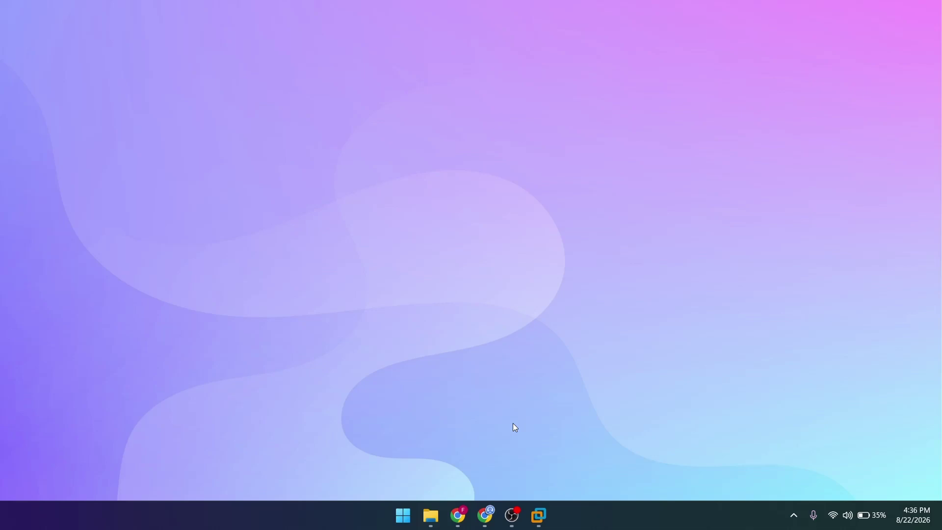
Switch to VMware Workstation and start creating a new virtual machine with the Typical (recommended) configuration.
left_click(544, 524)
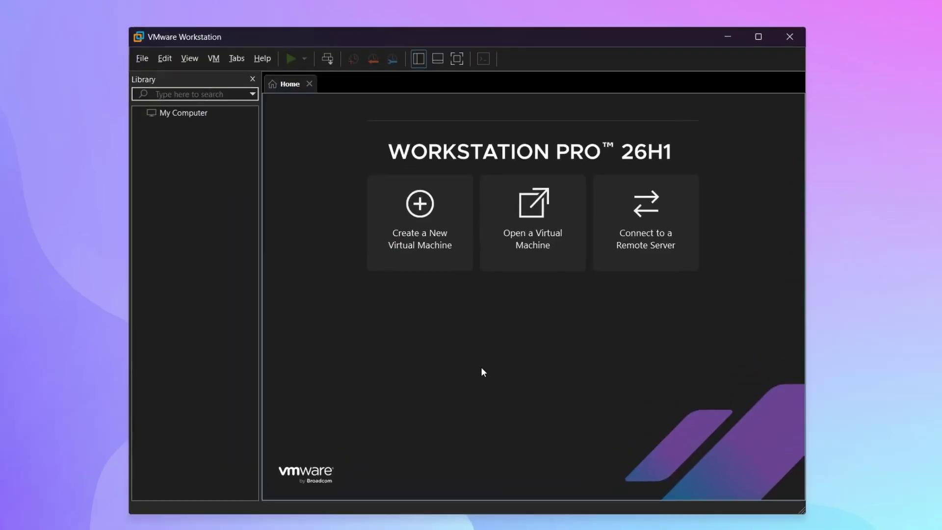
left_click(426, 223)
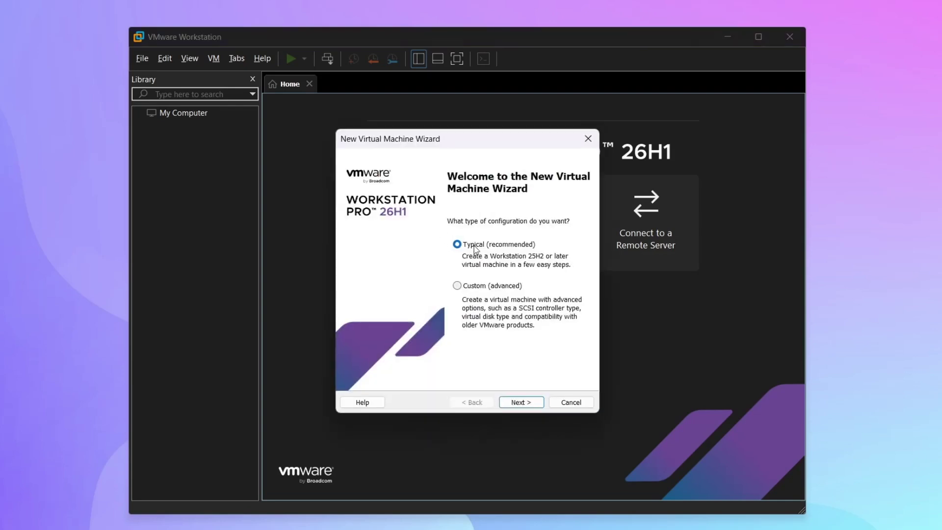
left_click(520, 401)
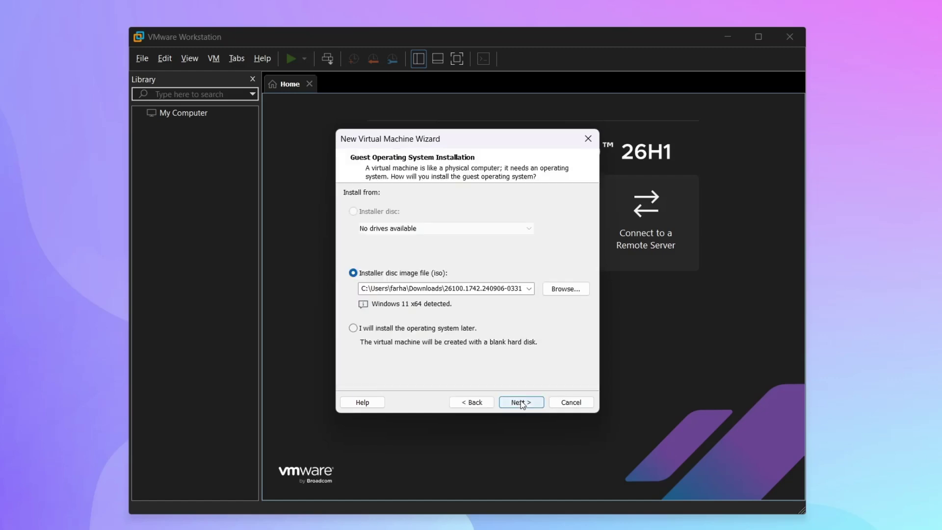
Choose android-x86_64-9.0-r2.iso from the nested Downloads folder as the installer disc image and continue.
left_click(564, 288)
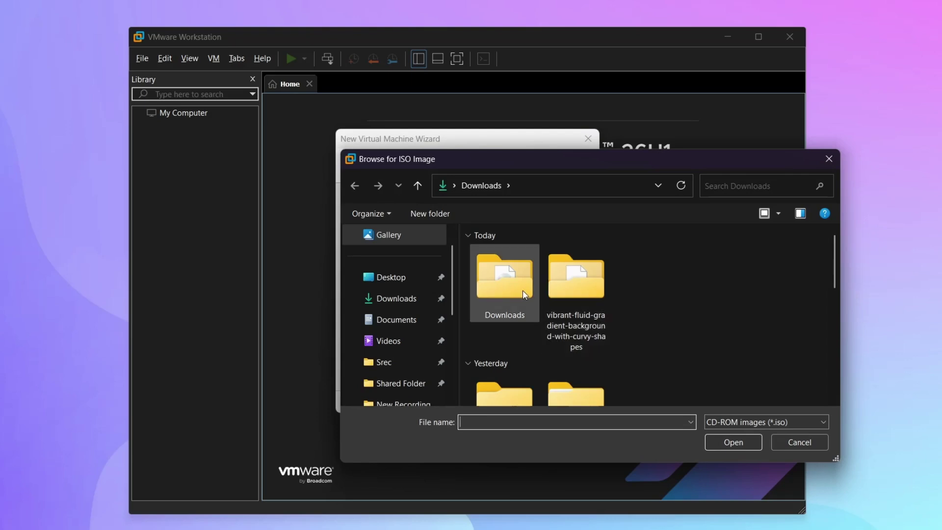
double_click(510, 282)
left_click(510, 269)
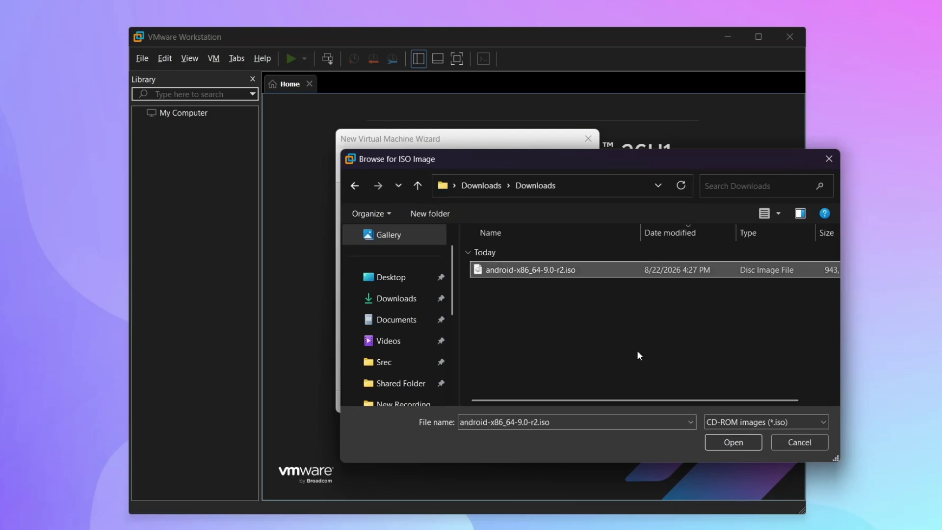
left_click(714, 446)
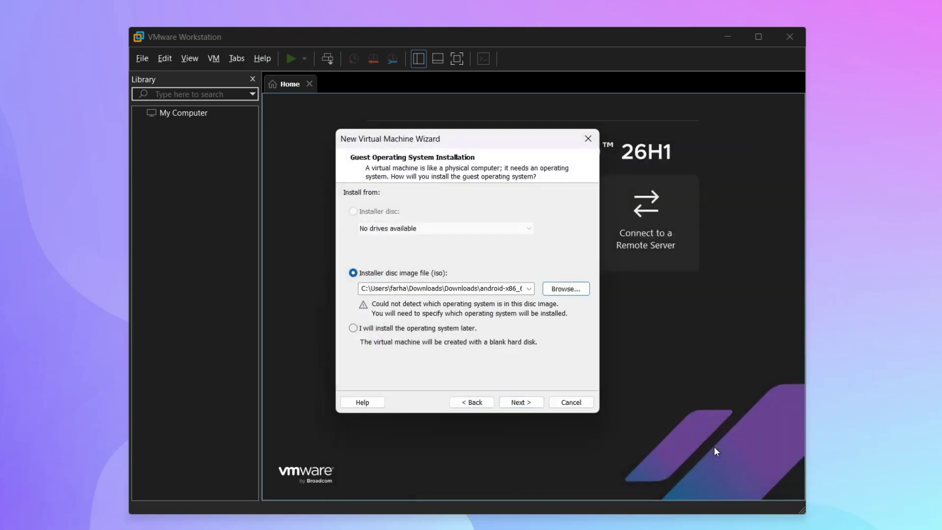
left_click(513, 401)
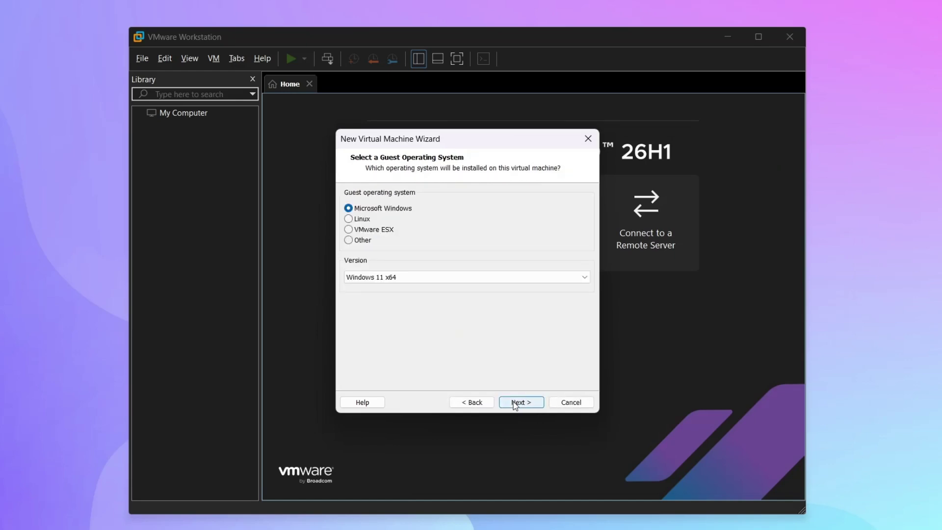
Set the guest operating system to Linux with version Other Linux 5.x kernel 64-bit and continue.
left_click(361, 218)
left_click(402, 278)
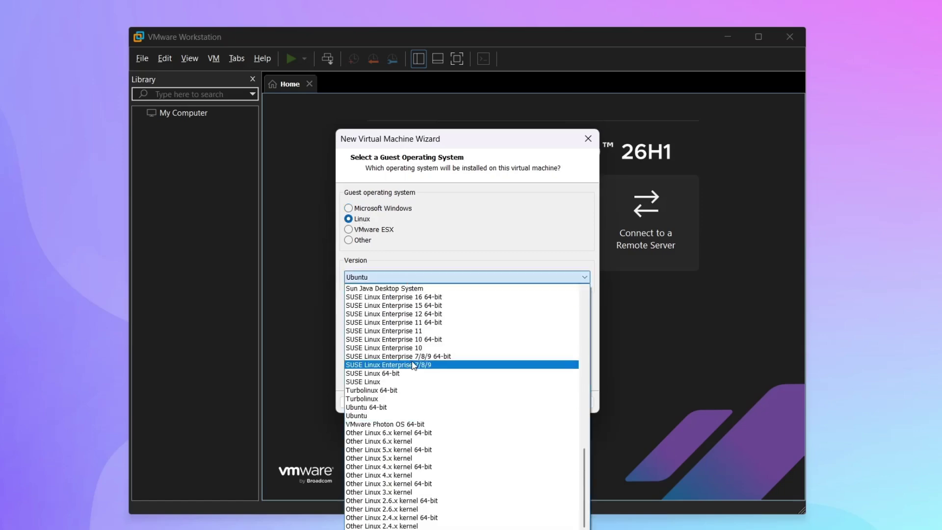
left_click(426, 450)
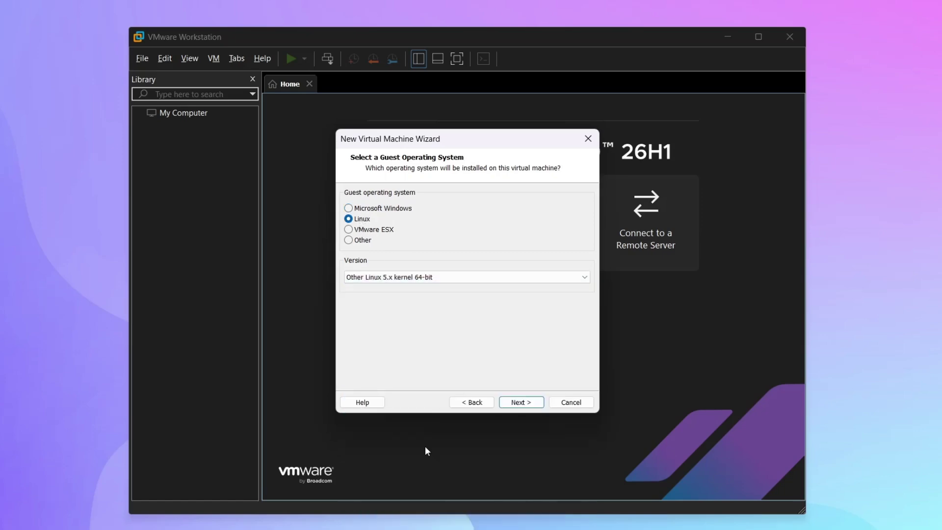
left_click(517, 403)
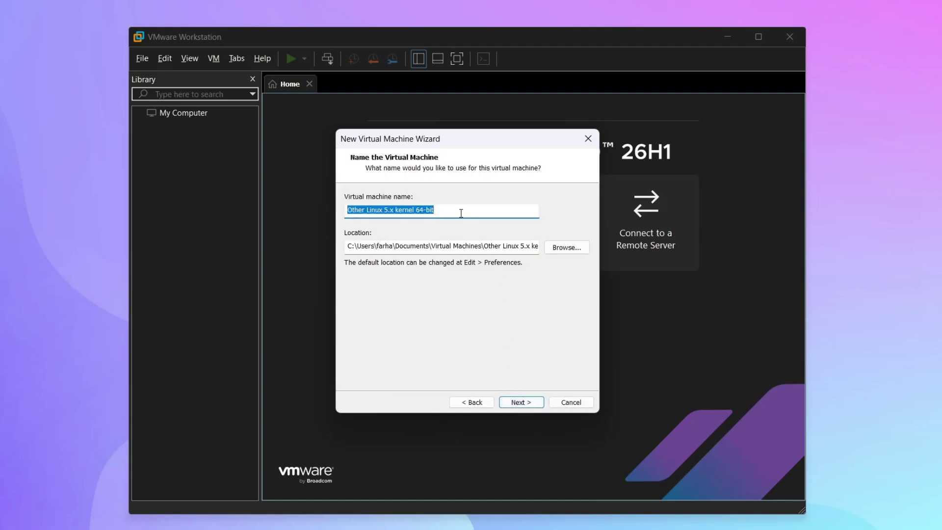
Name the virtual machine Android and continue with the default location.
key("BackSpace")
type("Android")
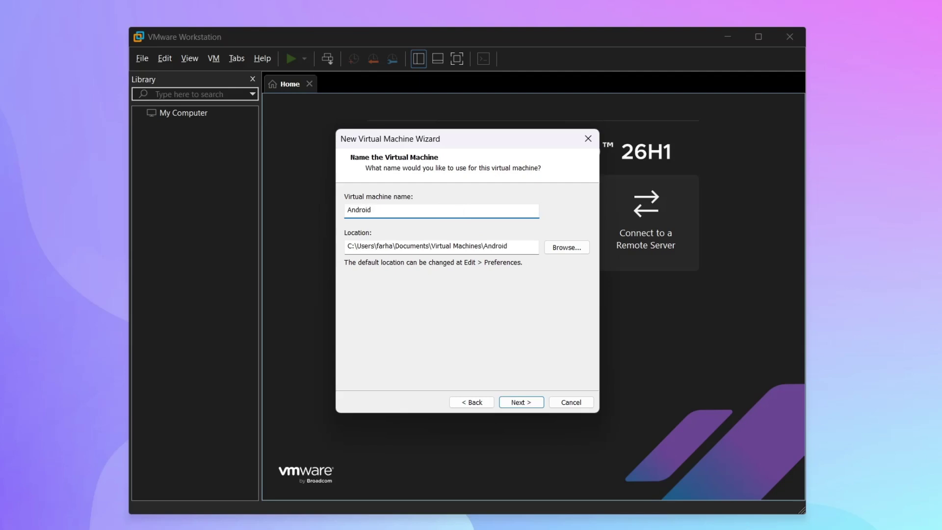
left_click(515, 401)
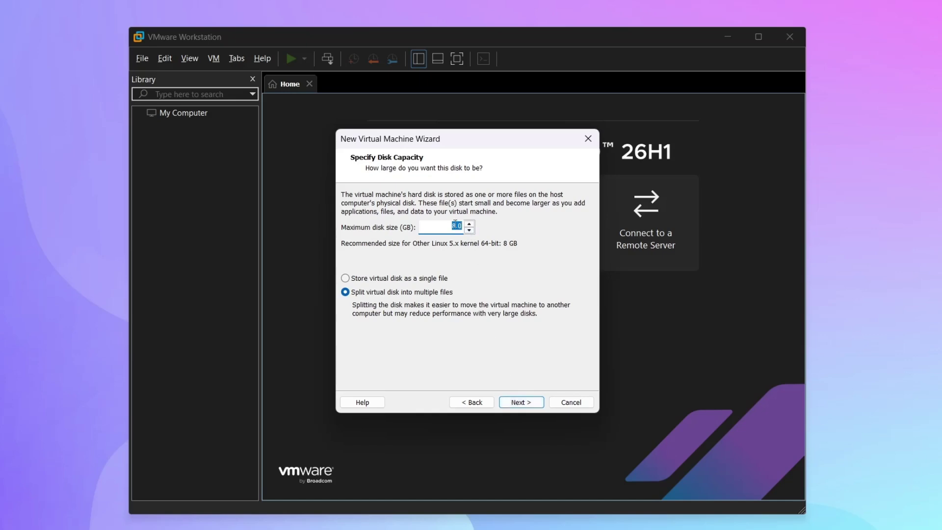
Set the maximum disk size to 32 GB, store the virtual disk as a single file and continue.
type("64")
key("BackSpace")
key("BackSpace")
type("32")
left_click(406, 281)
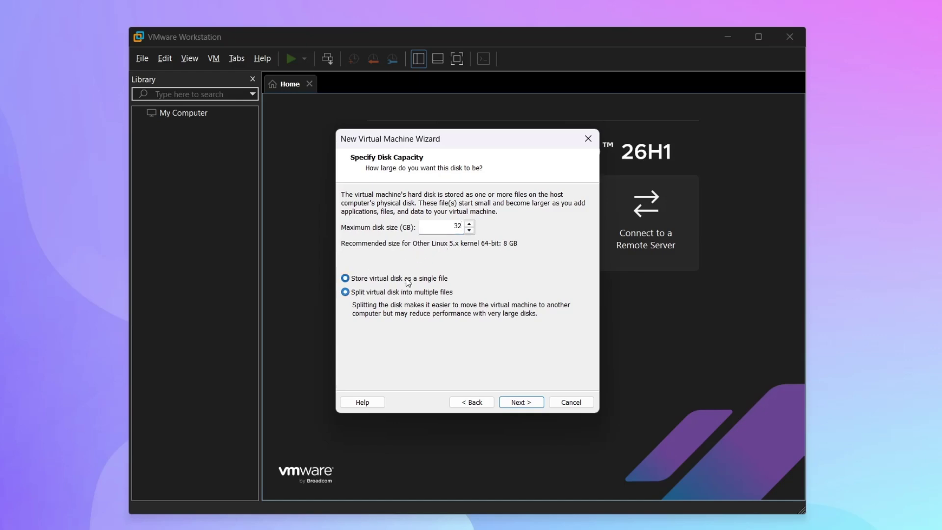
left_click(521, 402)
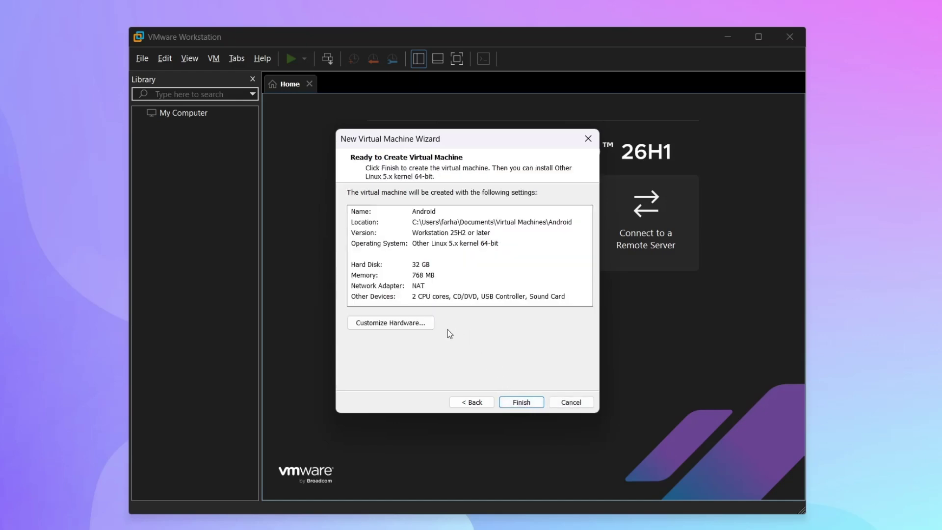
Customize the new virtual machine's hardware by setting its memory to 2 GB.
left_click(408, 323)
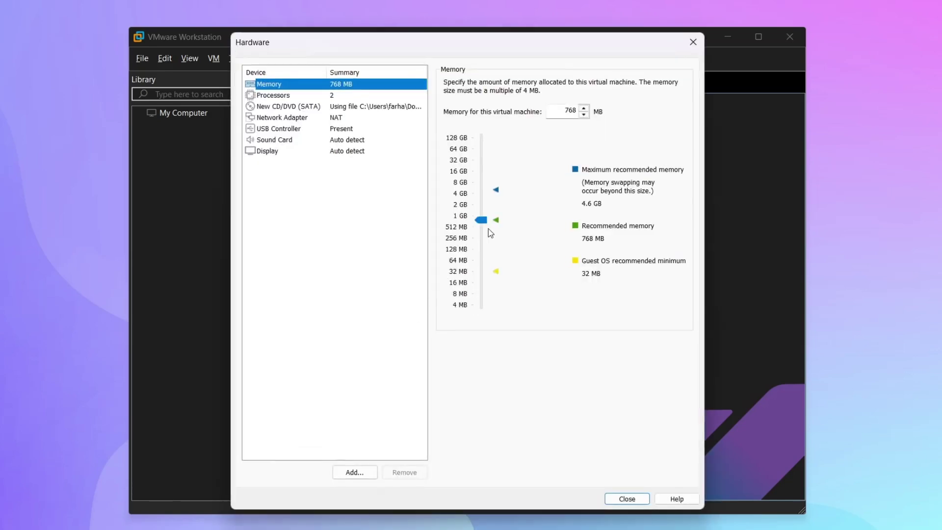
left_click_drag(483, 226, 483, 218)
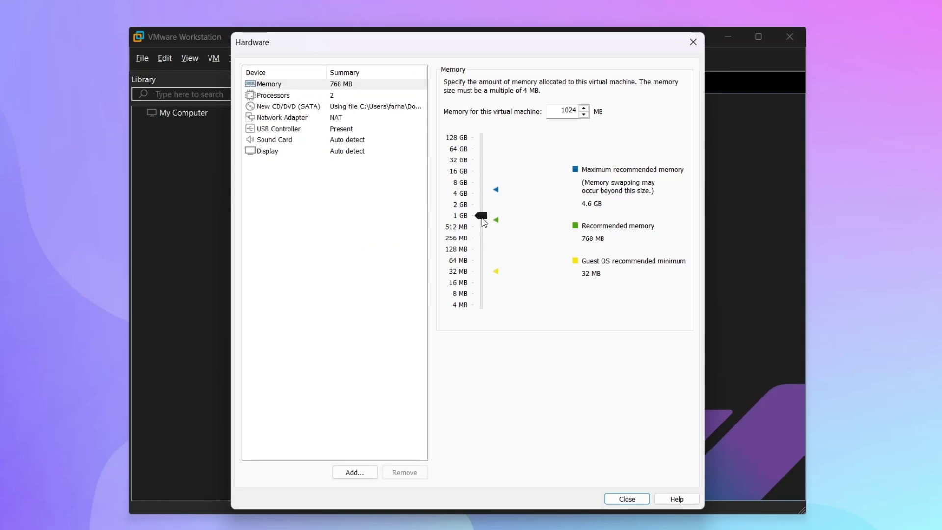
left_click_drag(484, 223, 485, 210)
Set the number of processors to 2 and close the hardware settings.
left_click(351, 95)
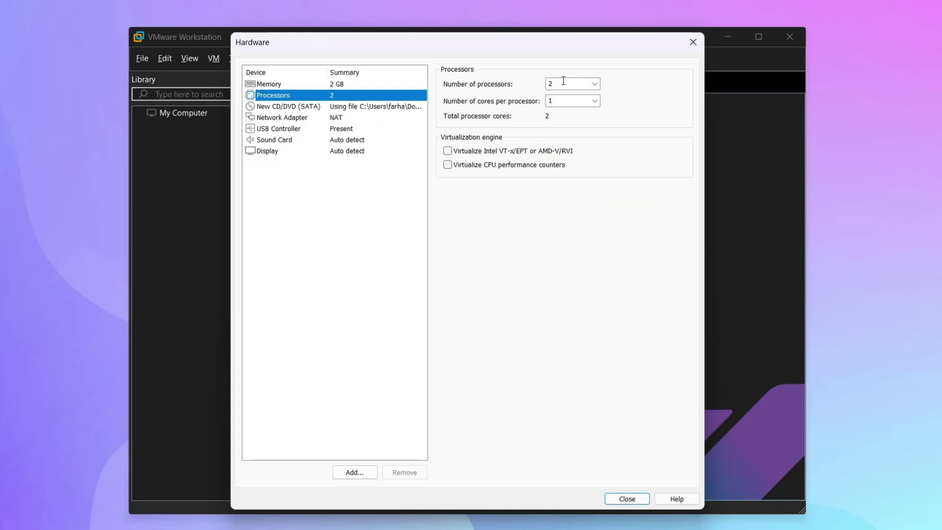
left_click(594, 86)
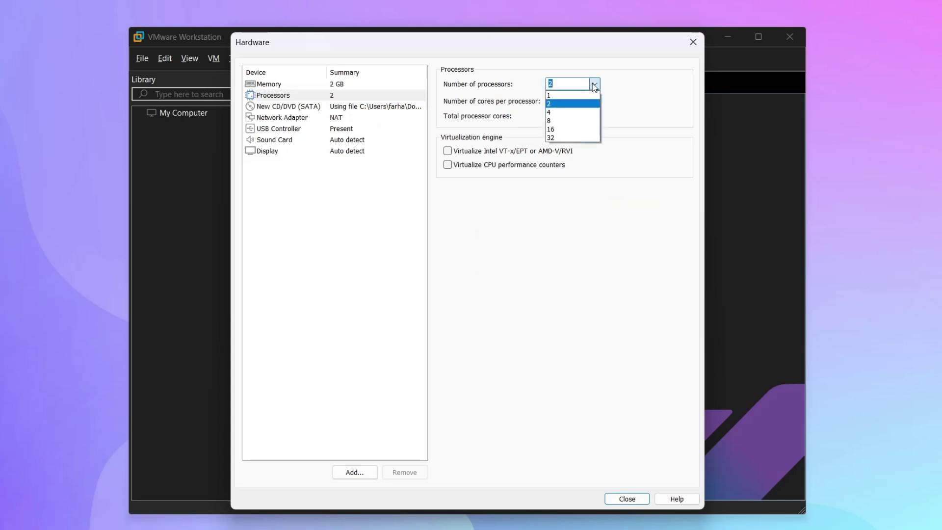
left_click(584, 104)
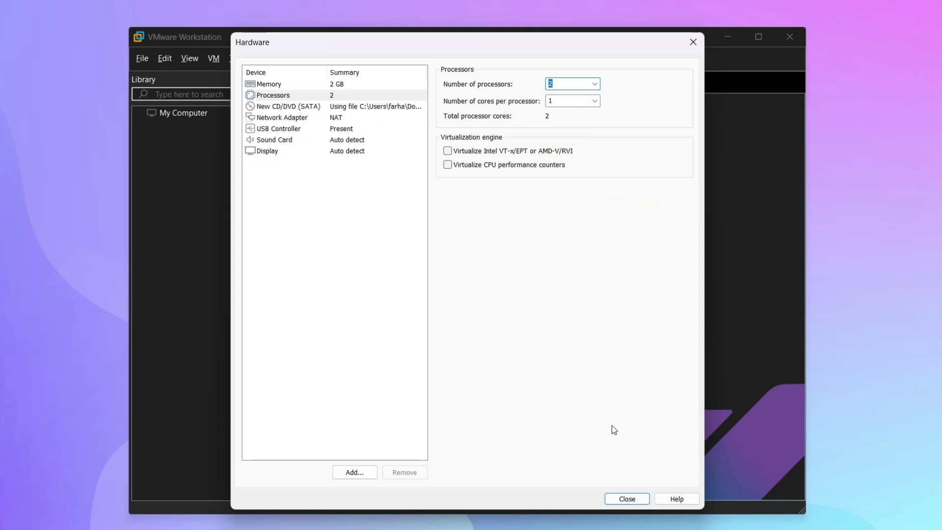
left_click(625, 498)
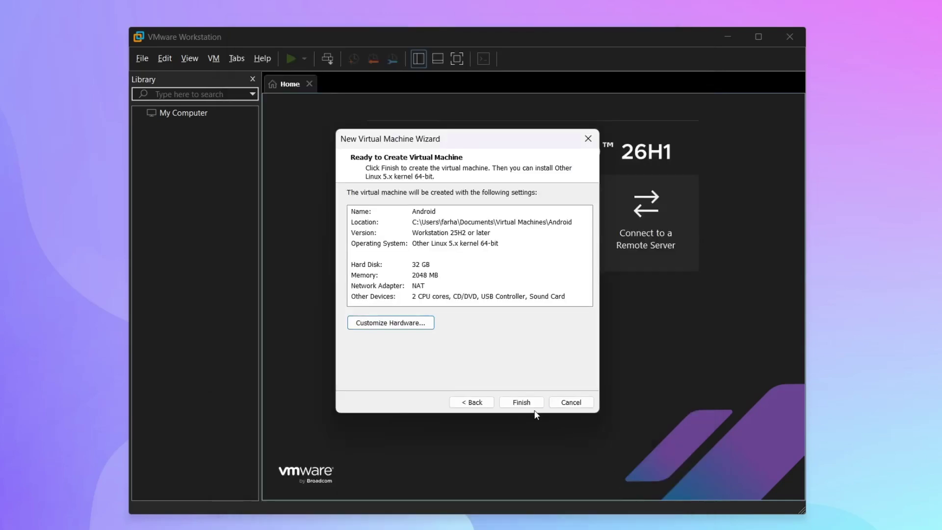
Finish creating the Android virtual machine and power it on, dismissing the Removable Devices hint.
left_click(522, 402)
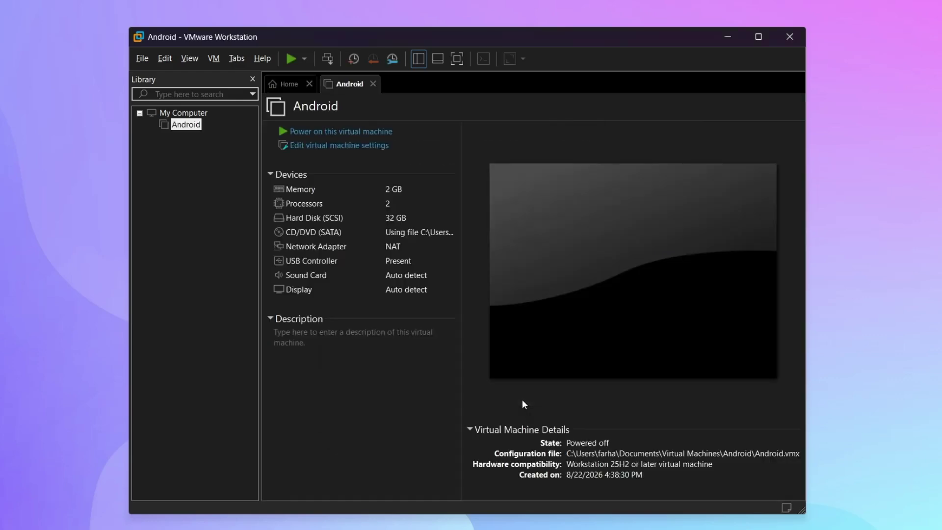
left_click(346, 132)
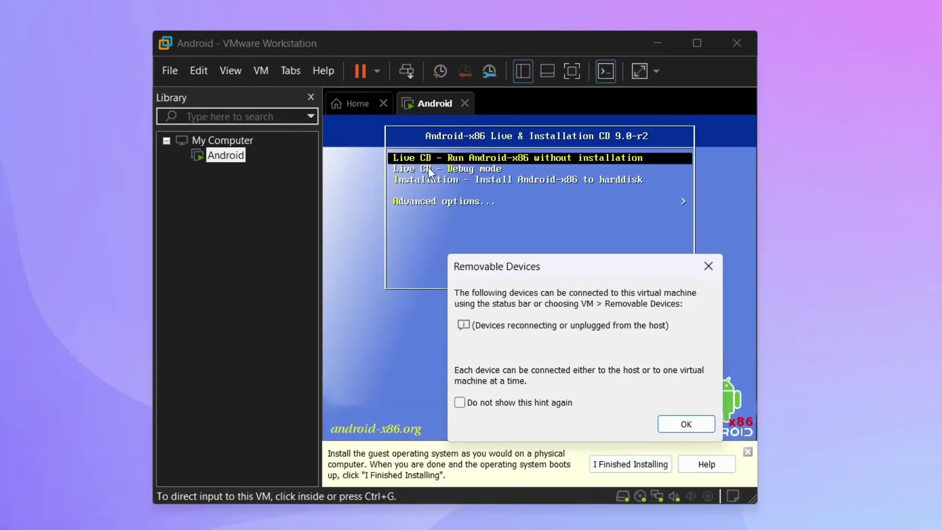
left_click(708, 266)
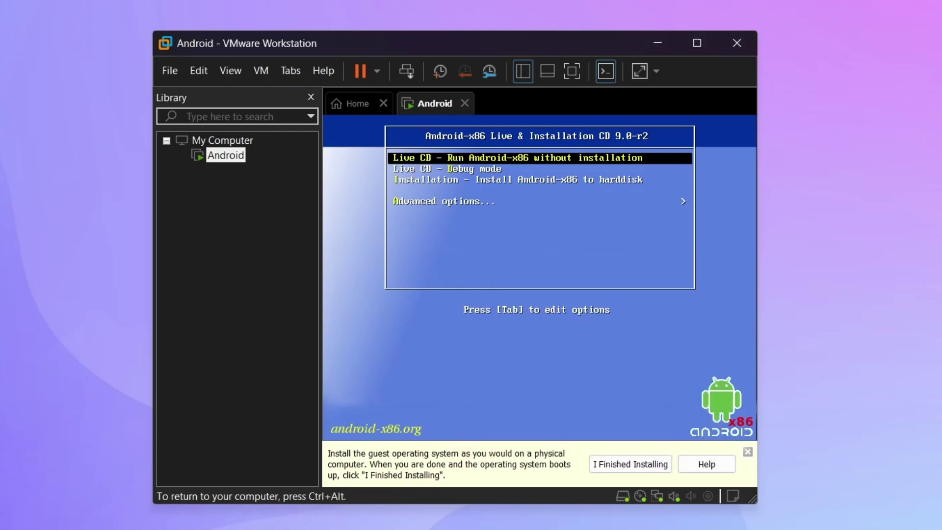
Run Auto_Installation to the specified hard disk from the advanced boot options and confirm erasing the whole /dev/sda.
key("Down")
key("Down")
key("Down")
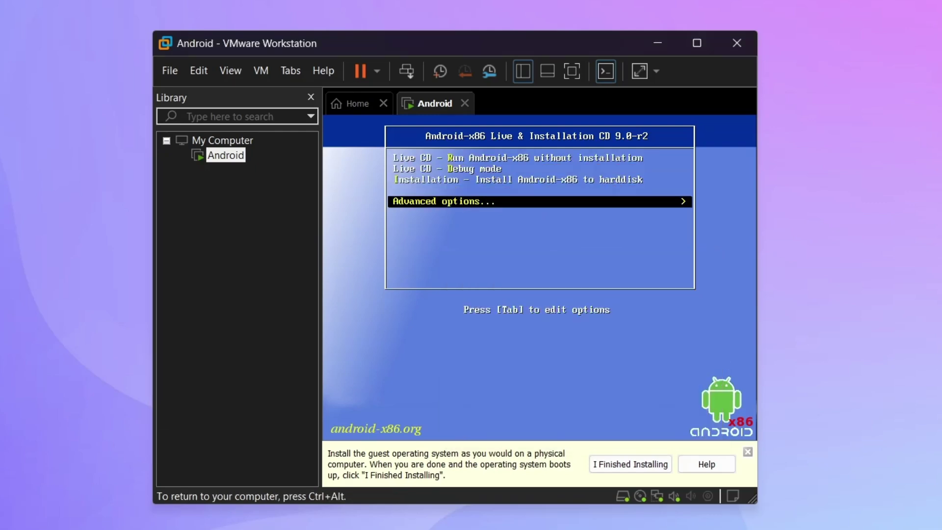
key("Return")
key("Down")
key("Down")
key("Down")
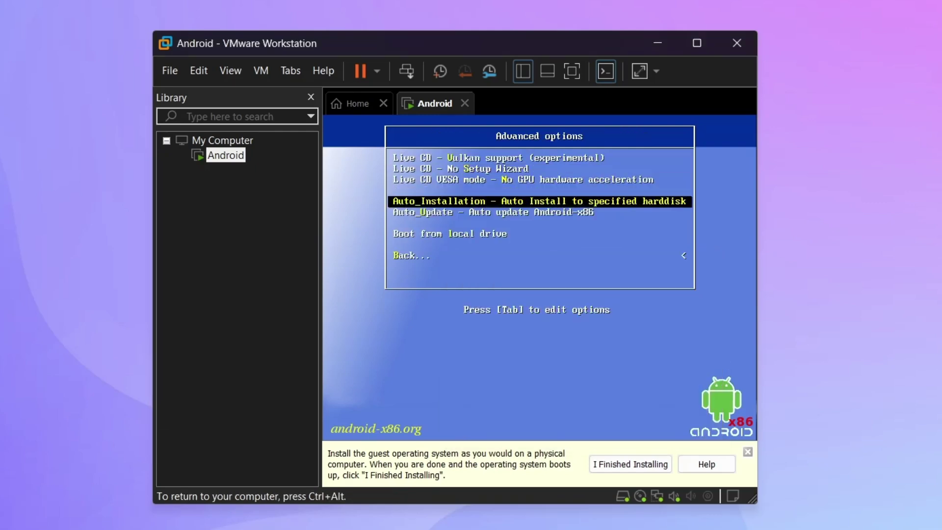
key("Return")
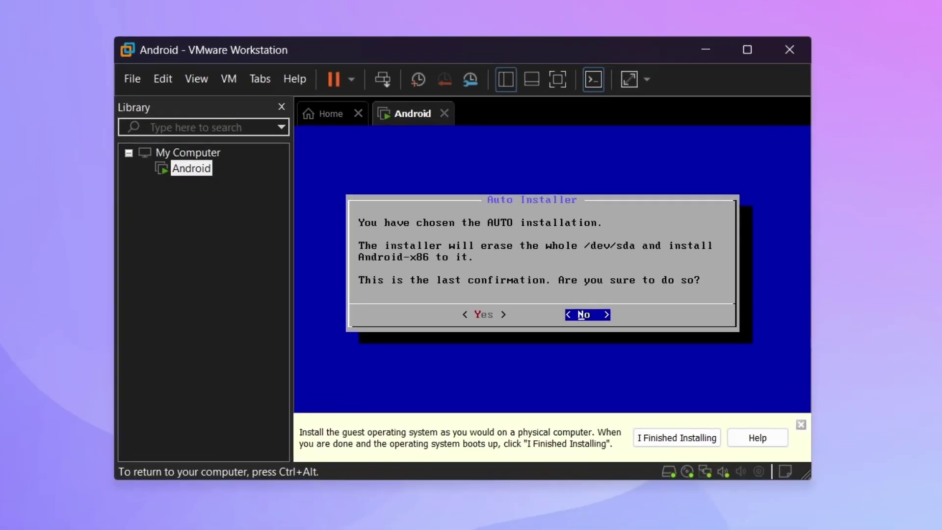
key("Left")
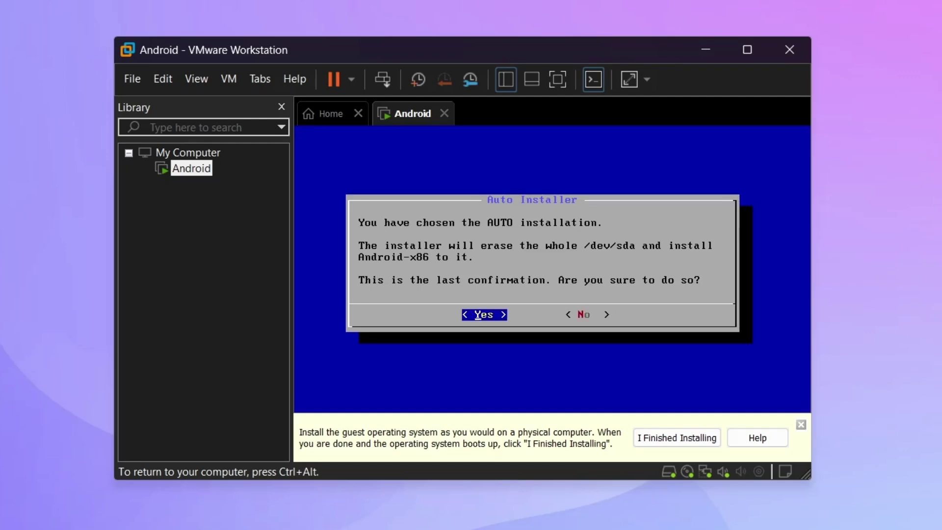
key("Return")
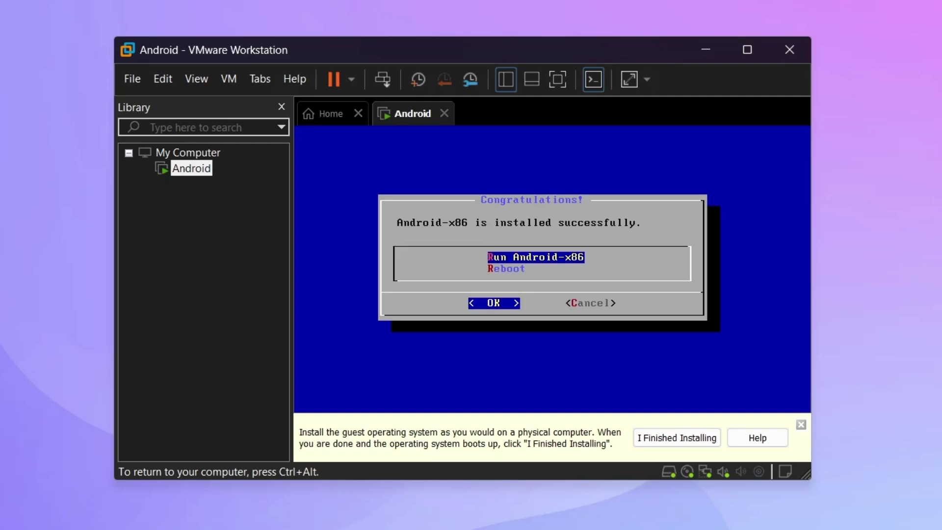
Choose Reboot in the Android-x86 installer's completion dialog.
key("Down")
key("Up")
key("Down")
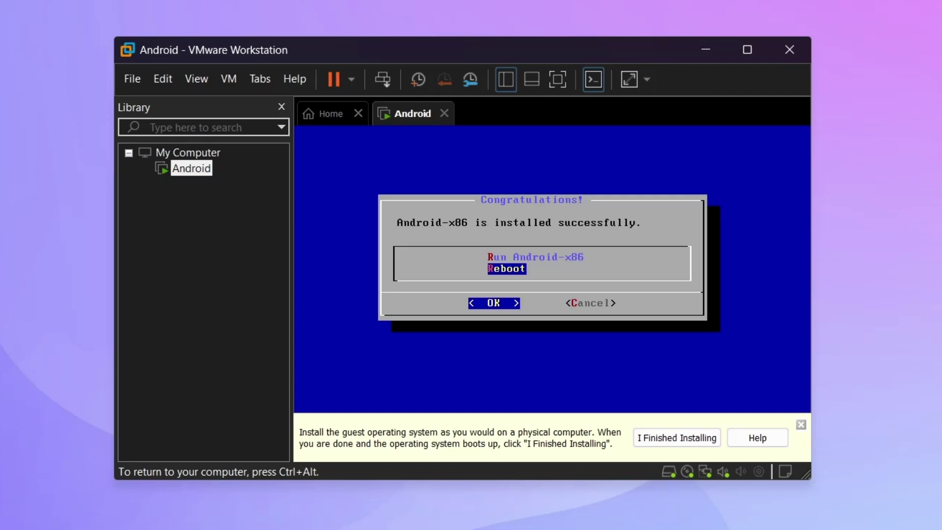
key("Return")
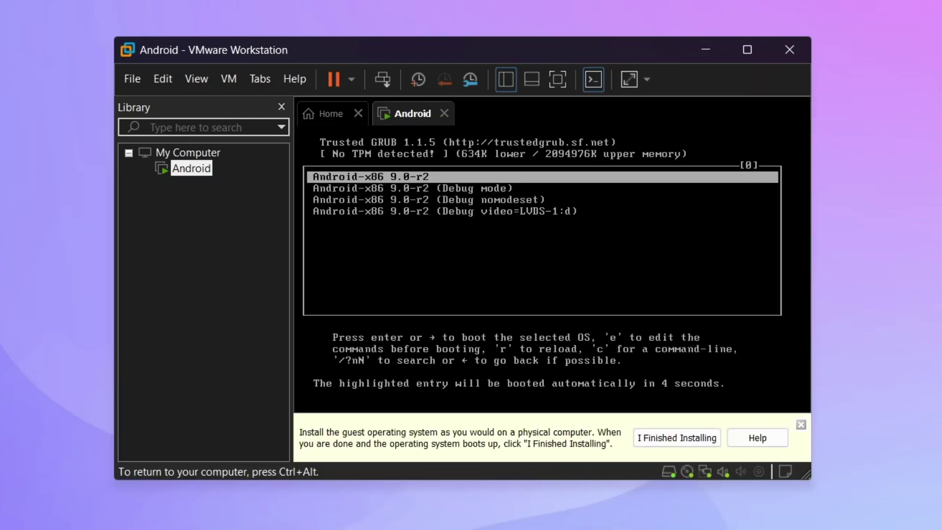
Edit the kernel line of the default Android-x86 9.0-r2 boot entry and remove its quiet option.
key("Down")
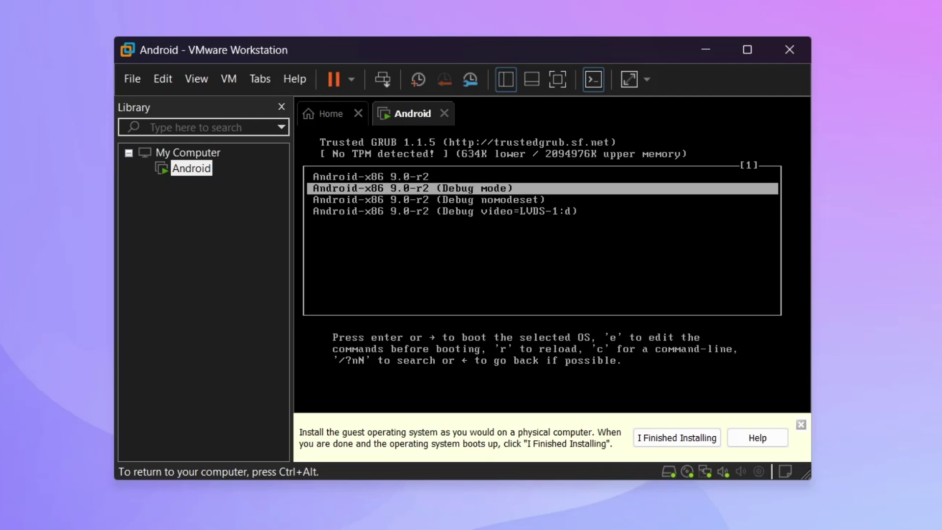
key("Down")
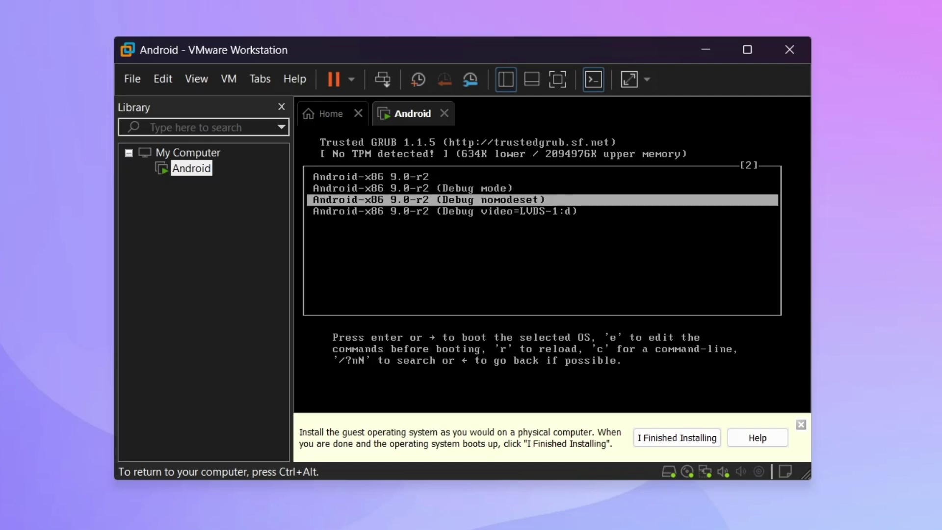
key("Up")
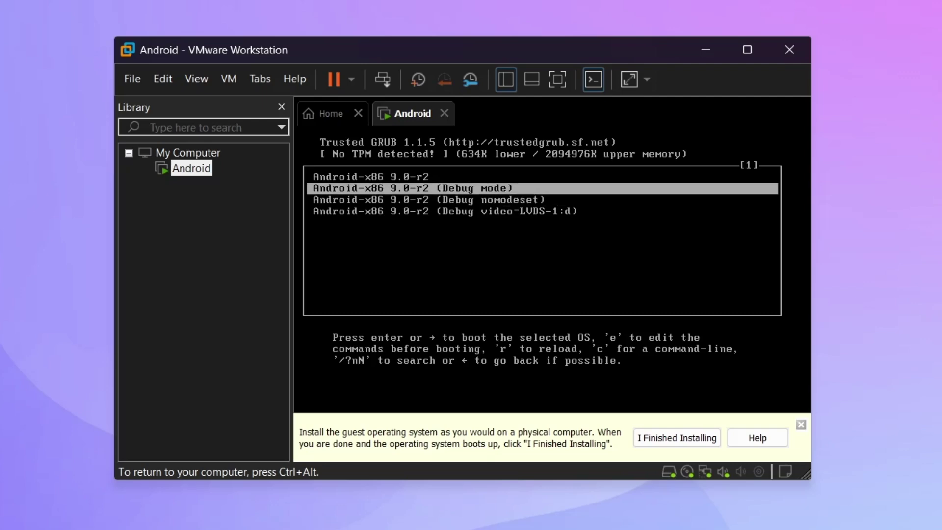
key("Up")
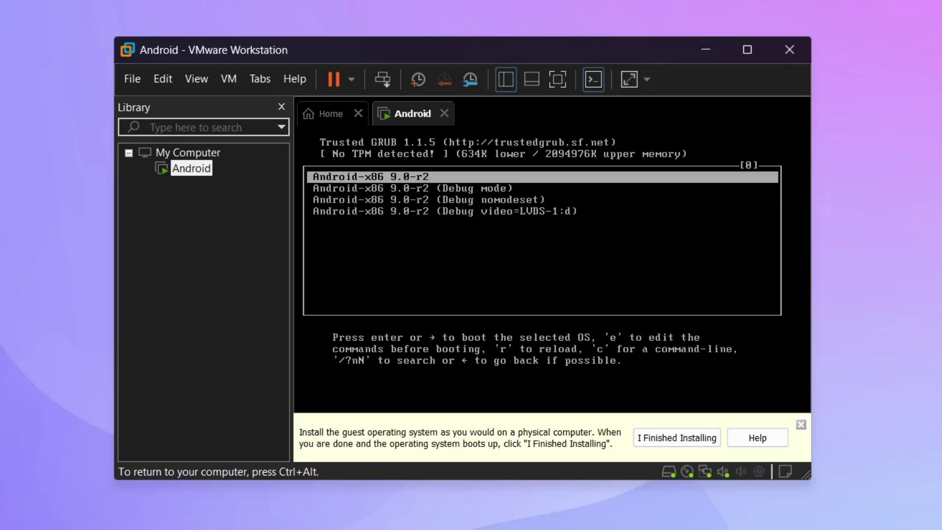
key("e")
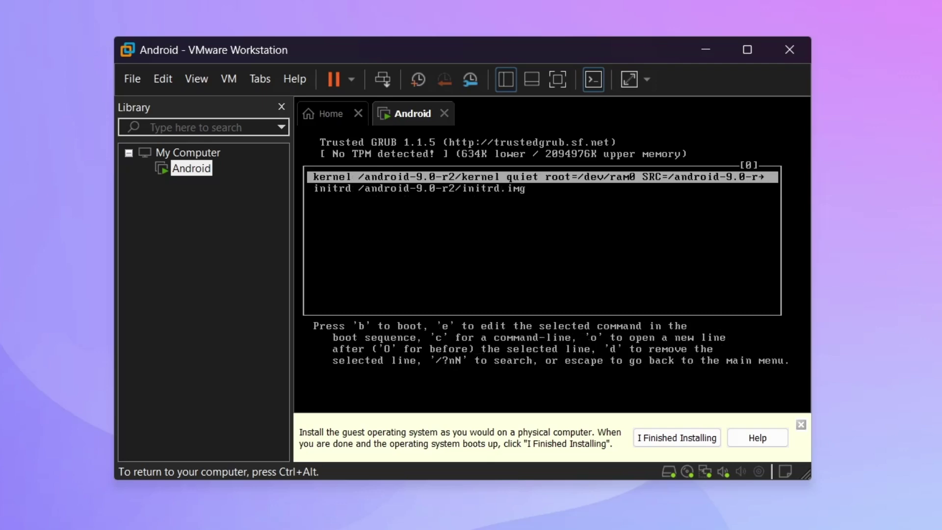
key("e")
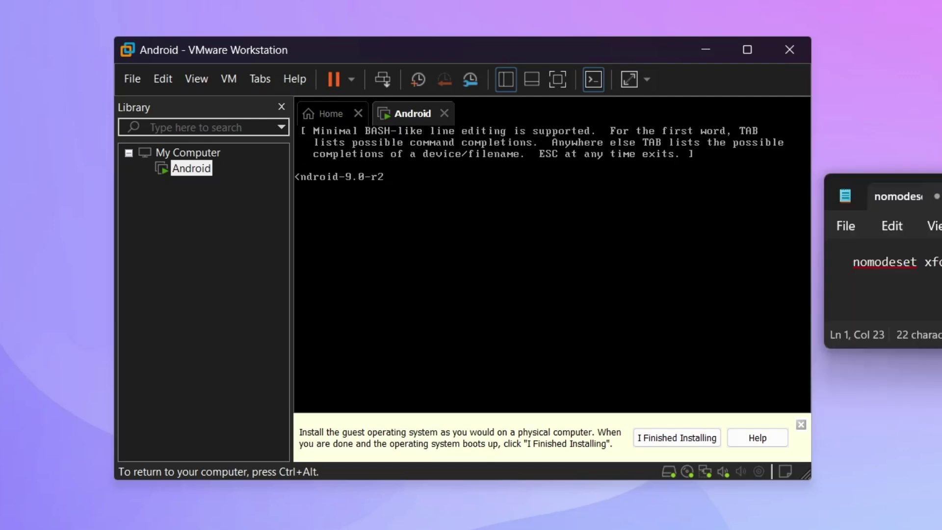
key("Home")
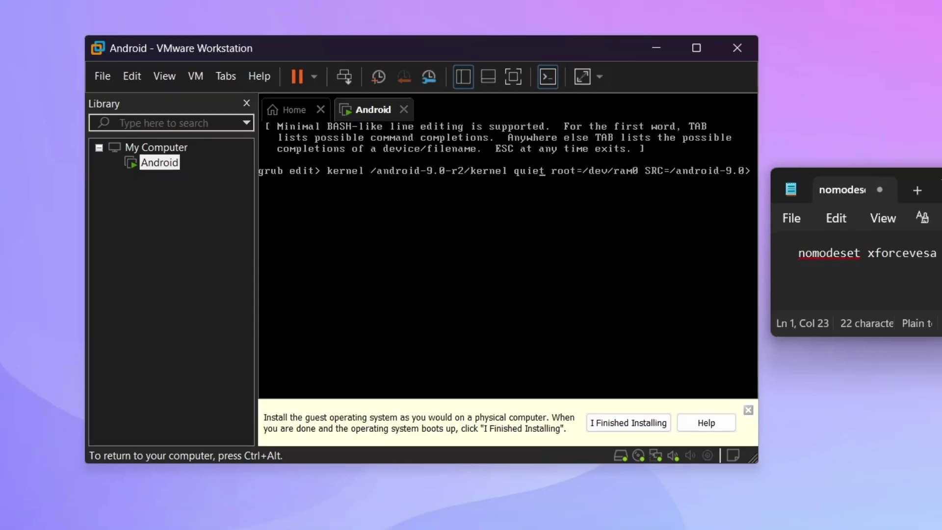
key("Delete")
key("Delete")
key("Delete")
key("Delete")
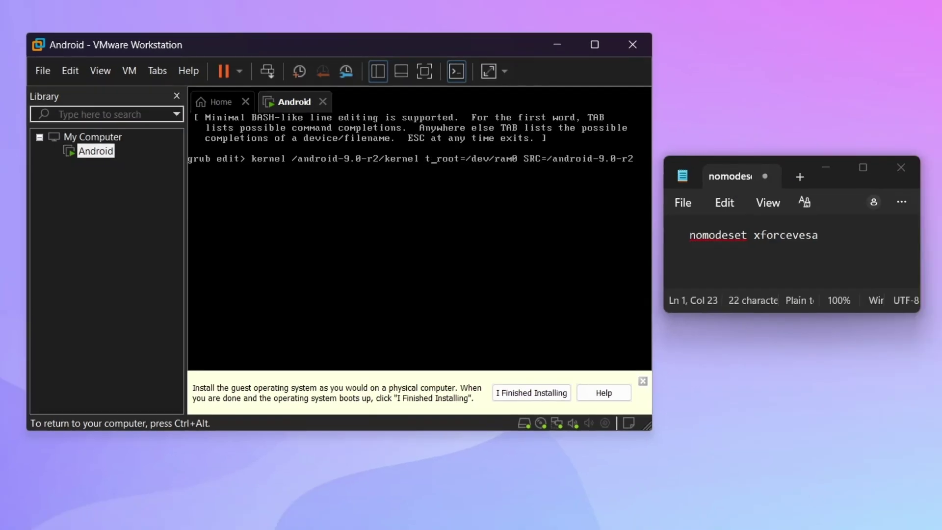
key("Delete")
Insert the options nomodeset xforcevesa before root=/dev/ram0 in the kernel line and accept the edit.
key("ctrl+alt")
left_click(810, 251)
key("ctrl+a")
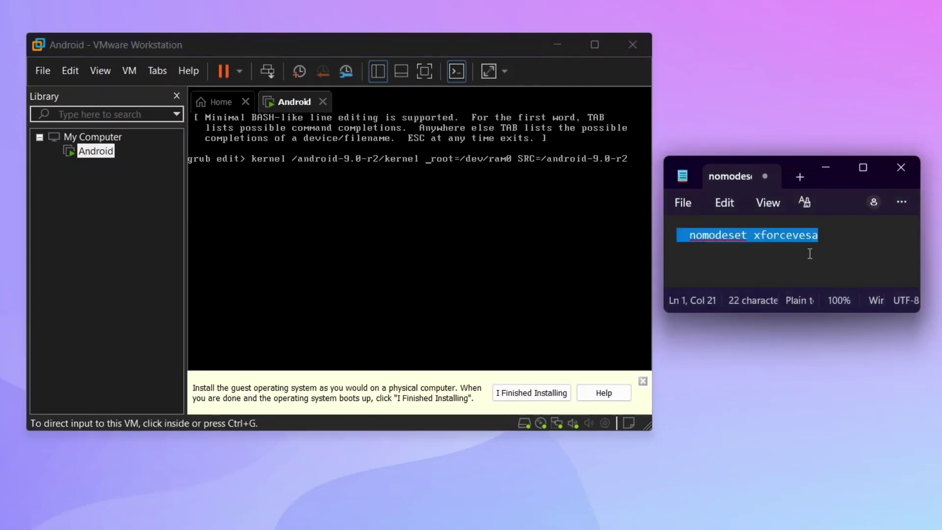
left_click_drag(821, 237, 691, 235)
left_click(518, 256)
type("nomode")
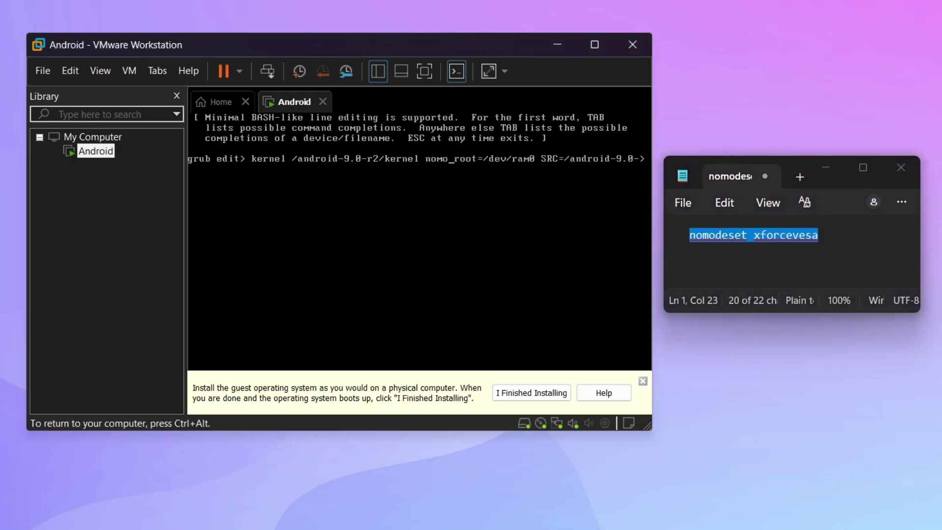
type("set")
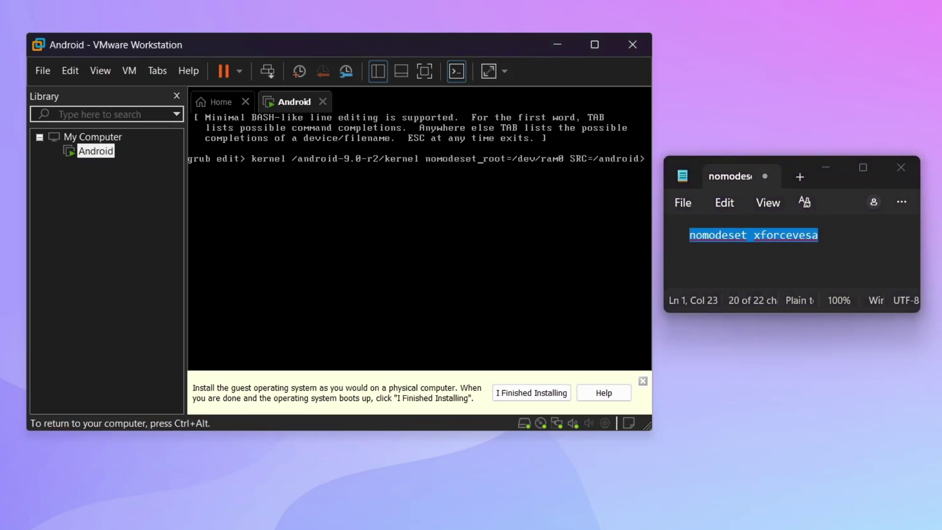
type(" xforce ")
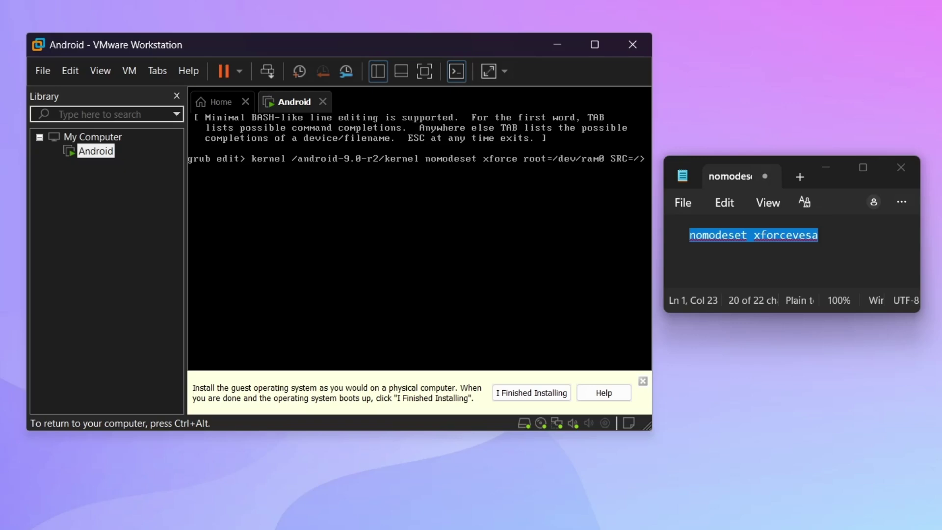
type("vesa")
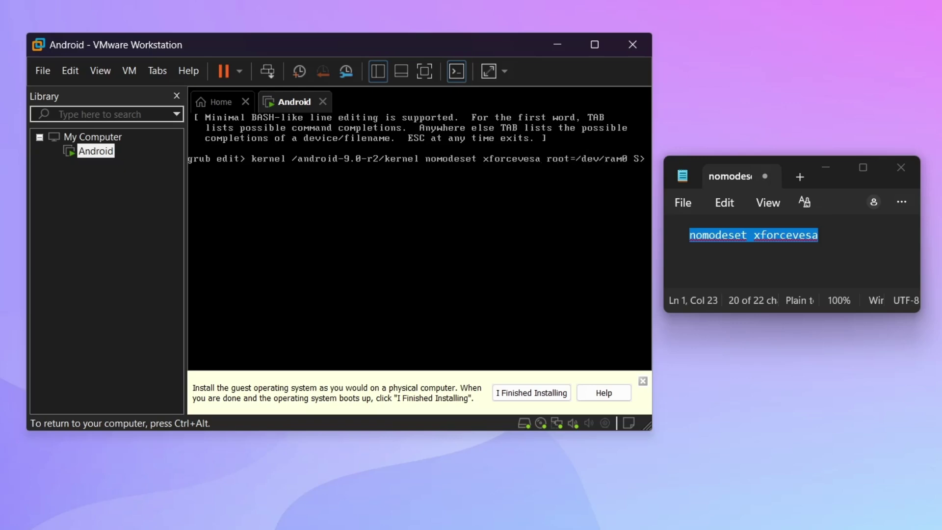
key("End")
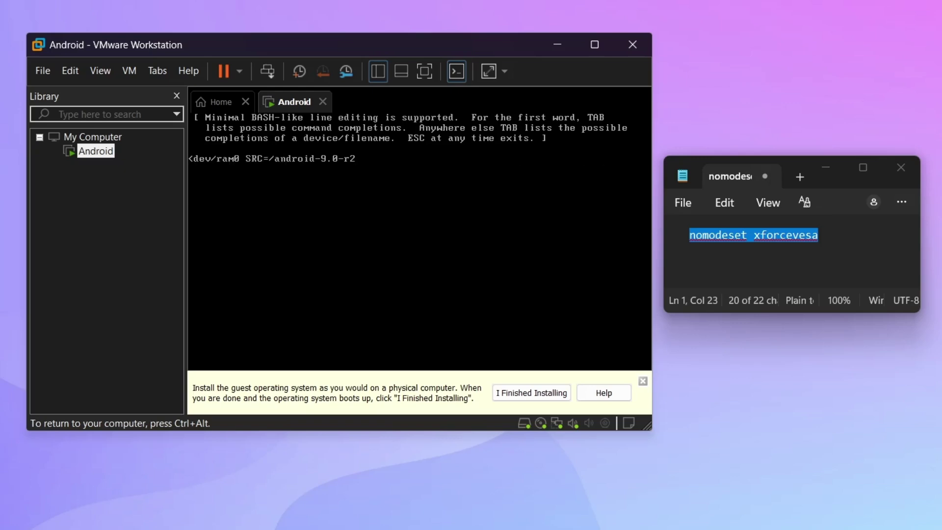
key("Return")
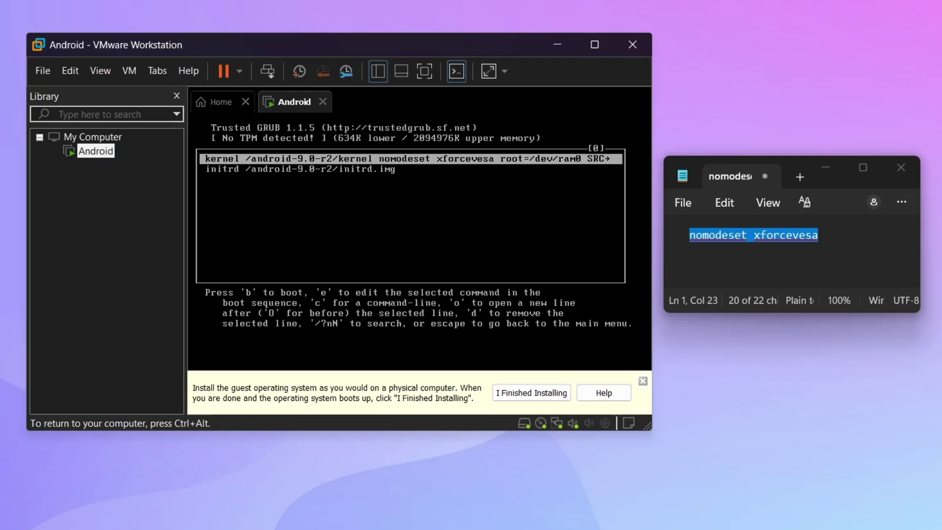
Boot Android-x86 with the edited kernel line.
key("ctrl+alt")
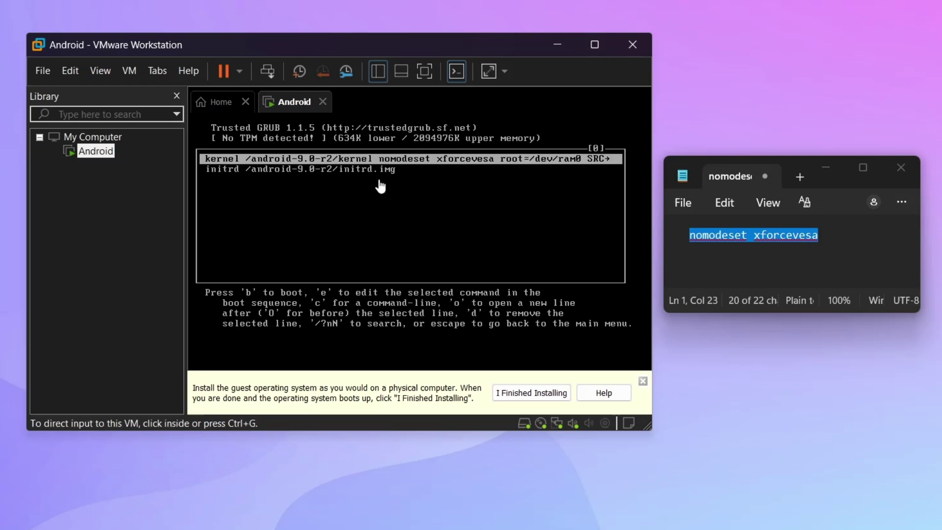
left_click(459, 159)
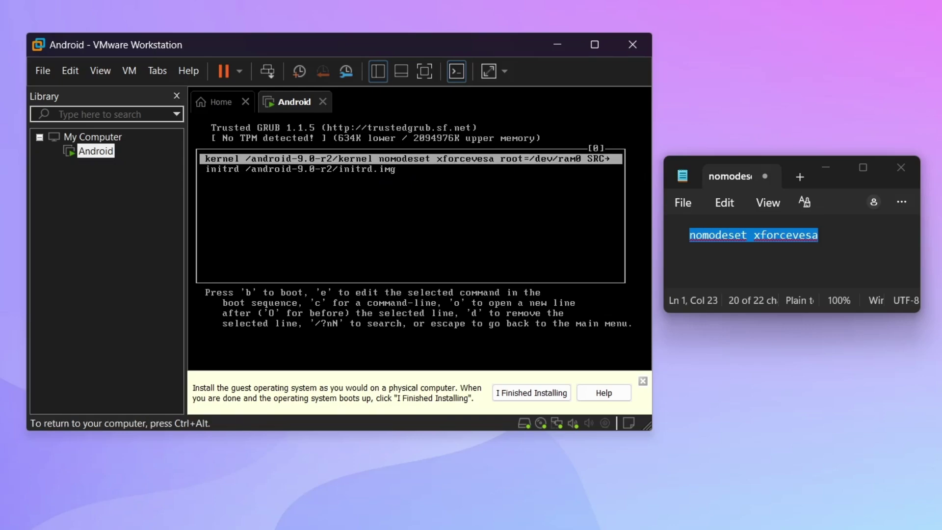
key("b")
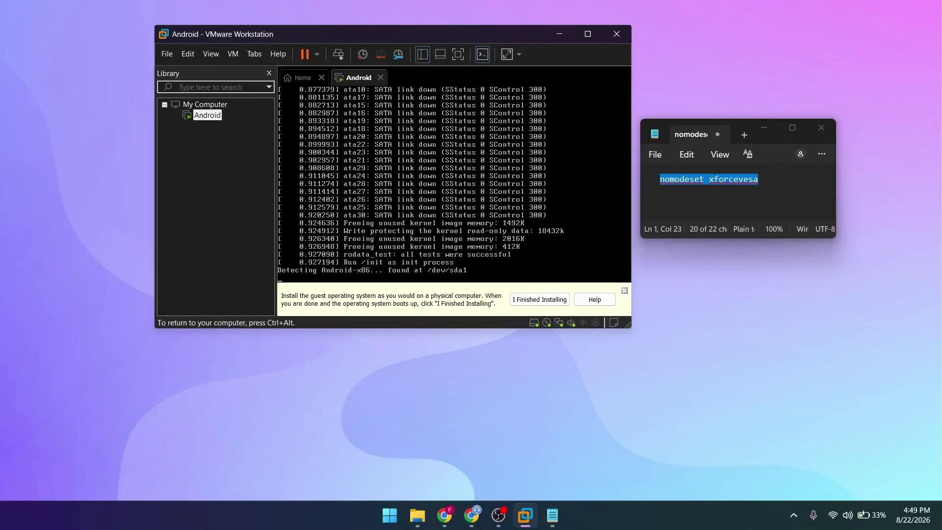
Close the Notepad note holding the boot options and return to the virtual machine.
key("ctrl+alt")
left_click(828, 127)
left_click(646, 279)
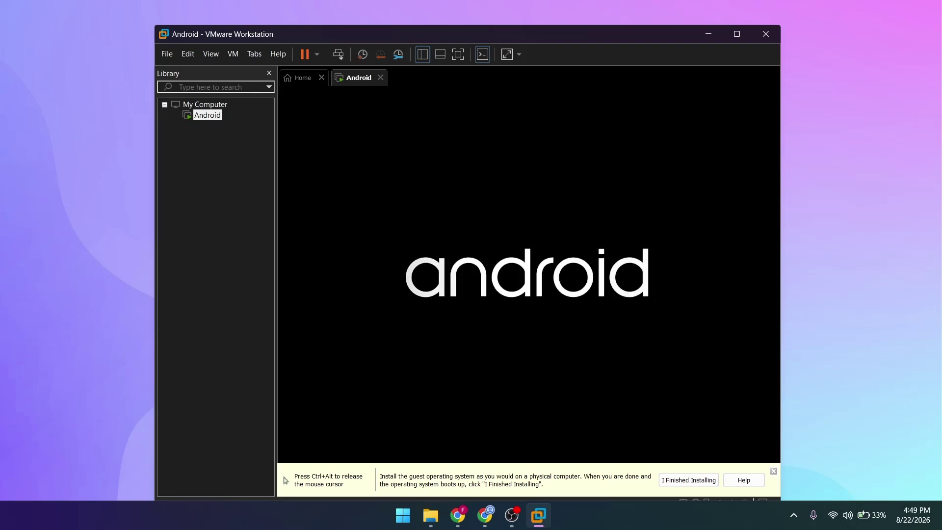
Start the Android setup in English (United States) and skip the Wi-Fi connection.
key("ctrl+alt")
left_click_drag(566, 36, 566, 25)
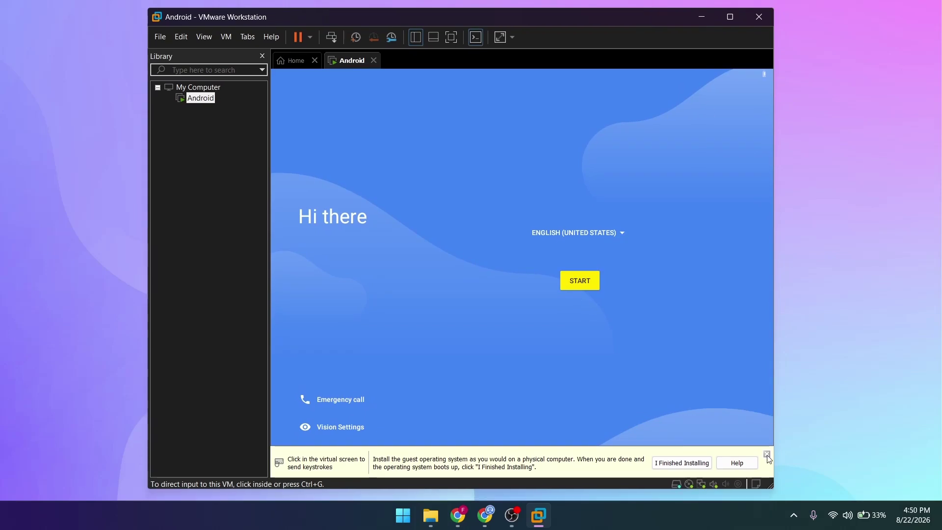
left_click(598, 298)
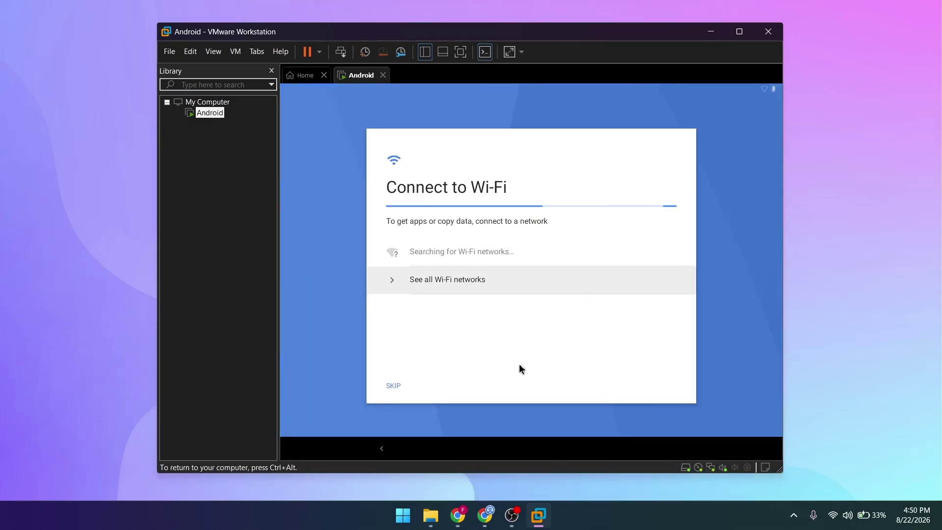
left_click(391, 387)
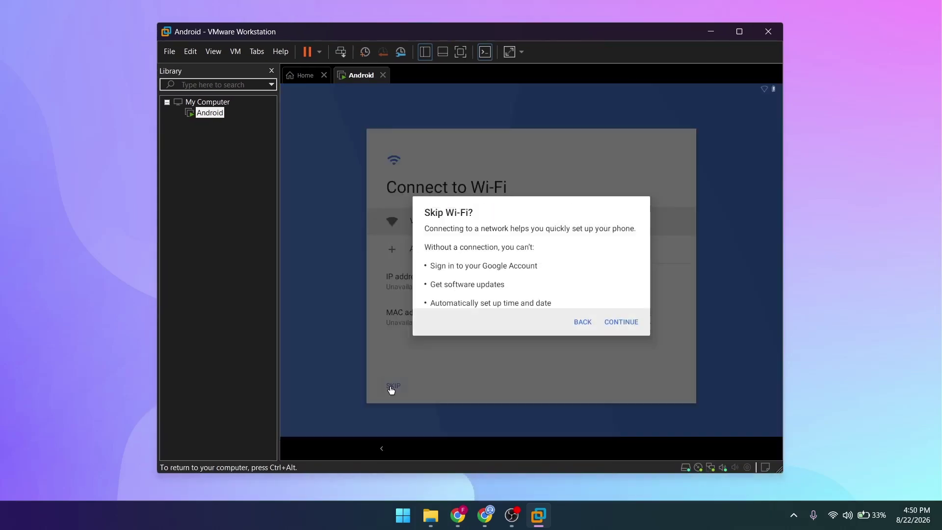
left_click(625, 323)
Accept the default date and time in the Android setup and skip setting a screen lock.
left_click(655, 386)
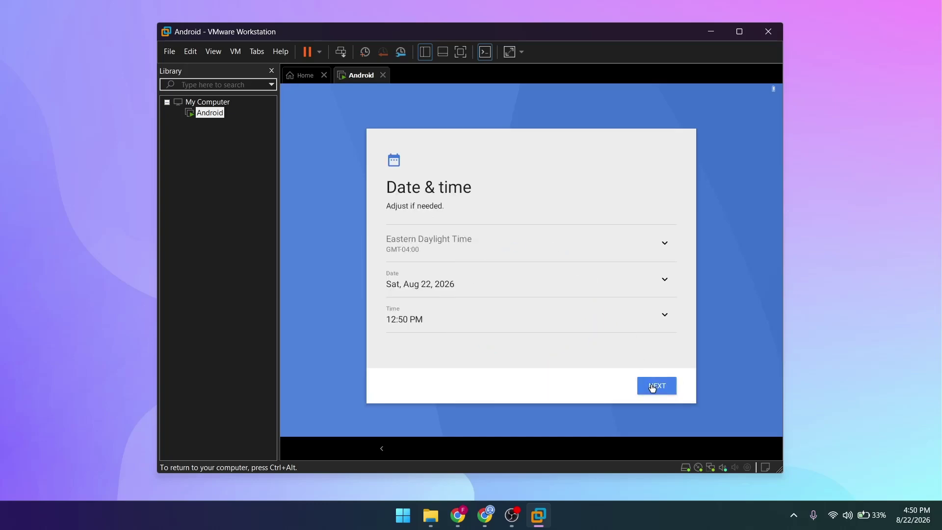
left_click(652, 387)
left_click(652, 387)
left_click(578, 329)
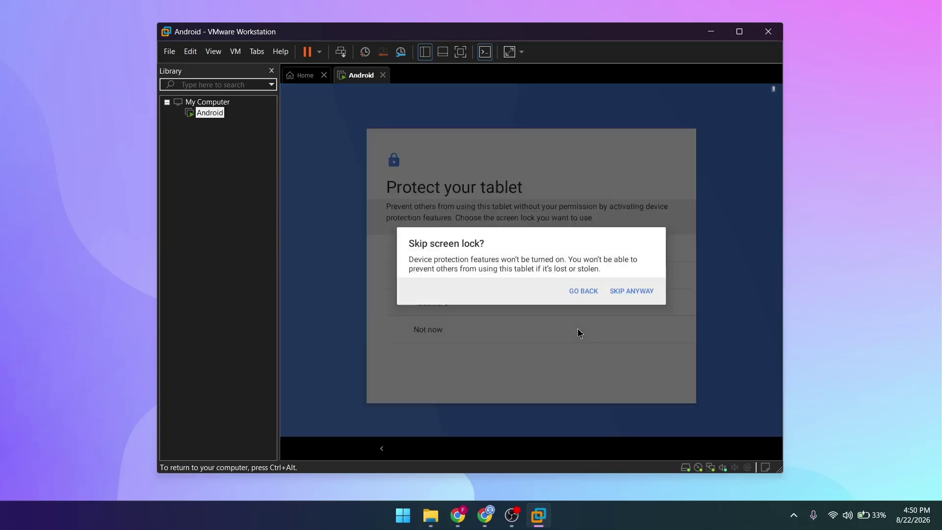
left_click(623, 294)
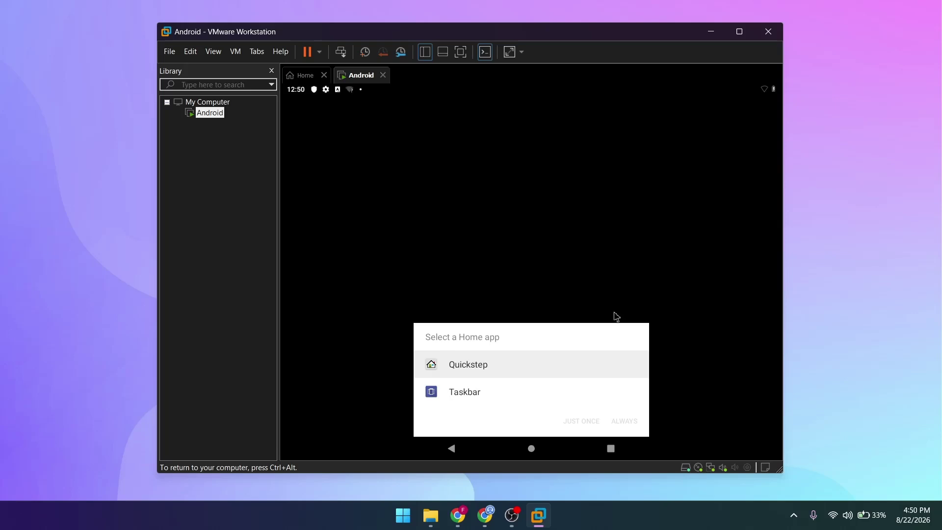
Set Quickstep as the Home app to use always.
left_click(581, 378)
left_click(624, 423)
Turn on Wi-Fi in Android's Wi-Fi settings and return to the home screen.
left_click_drag(517, 96, 526, 305)
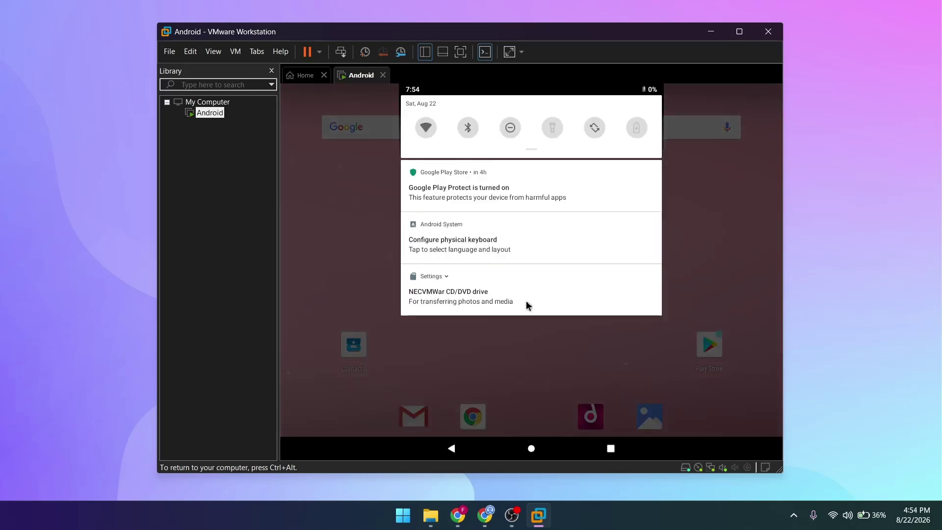
left_click_drag(437, 143, 425, 128)
left_click(425, 129)
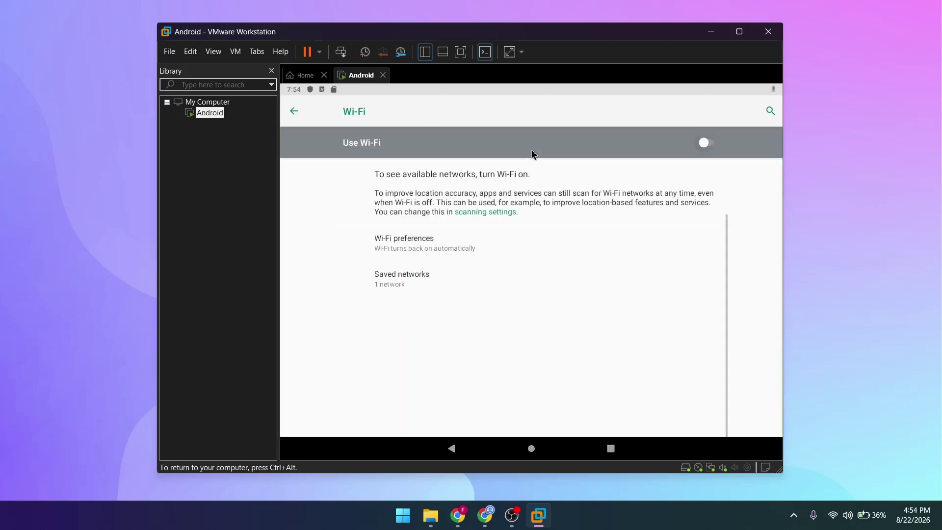
left_click(706, 141)
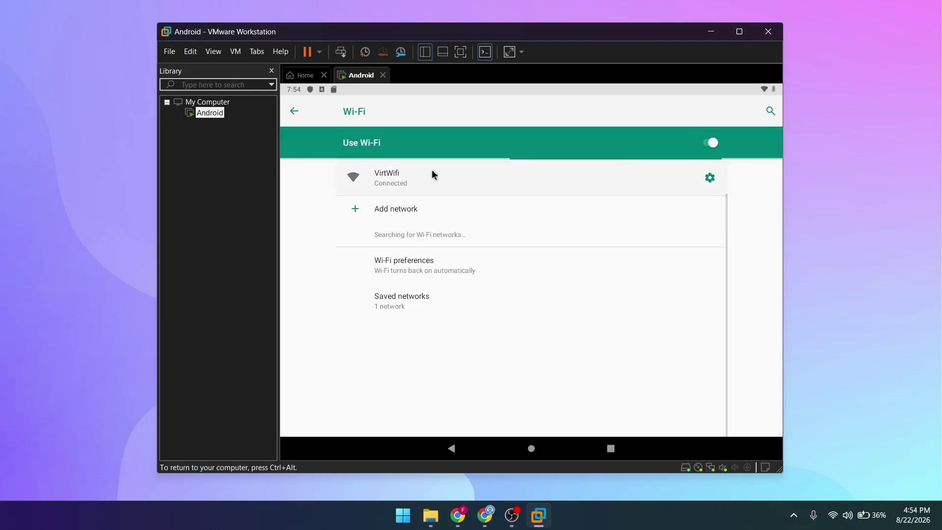
left_click(536, 448)
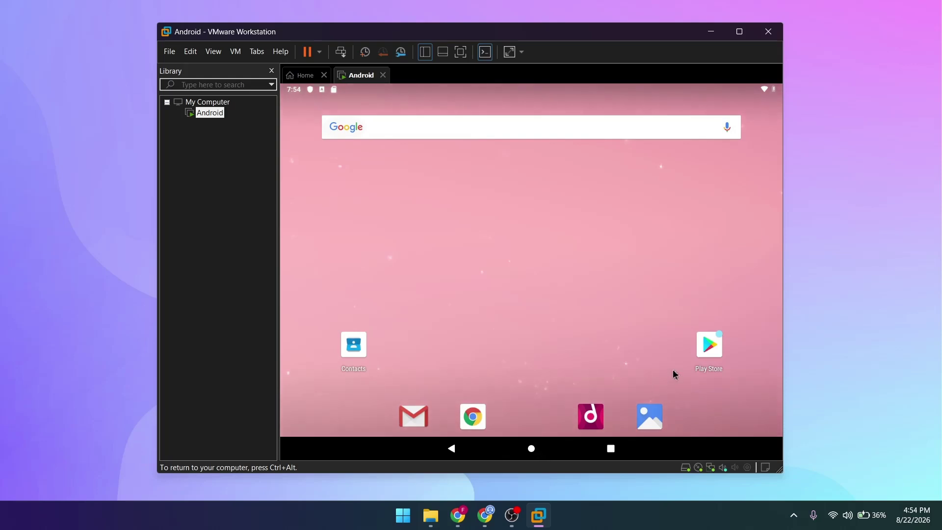
Sign in to the Play Store with the Google account's email and password, and update Google Play services.
left_click(705, 349)
left_click(538, 326)
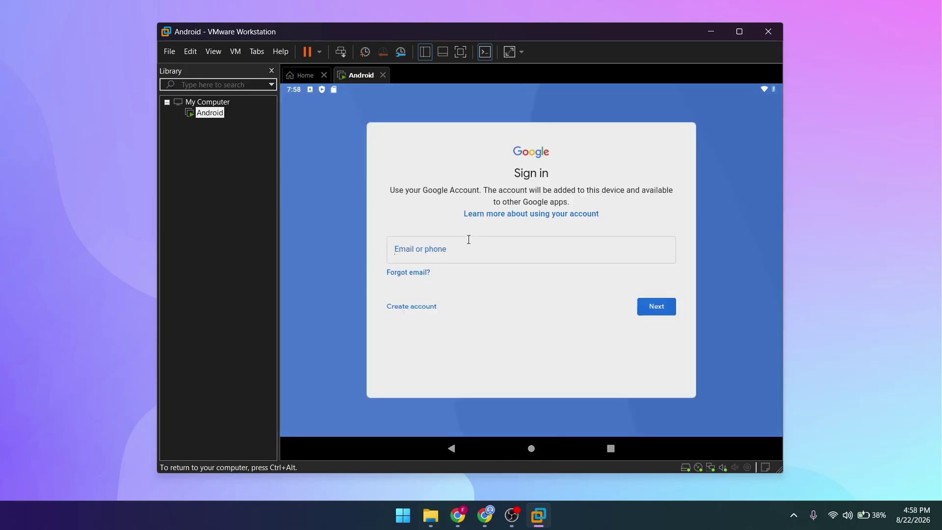
left_click(652, 312)
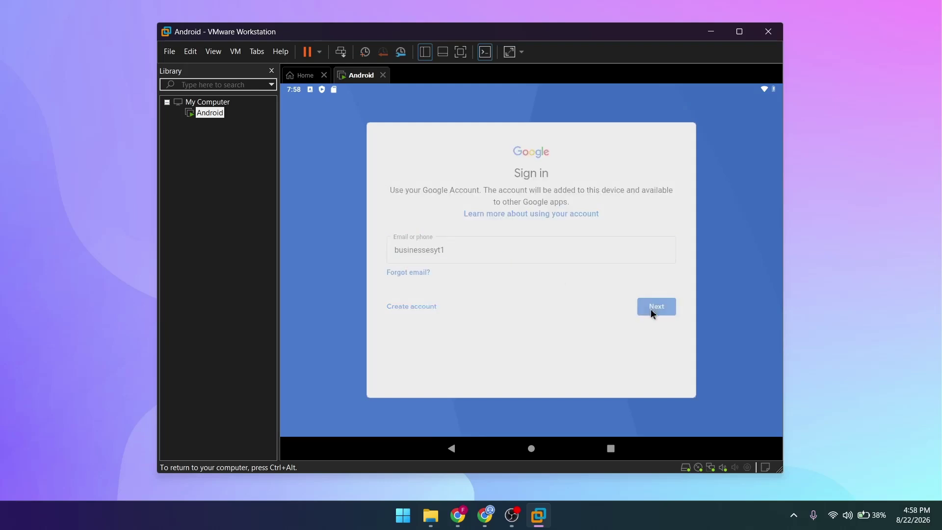
type("•••")
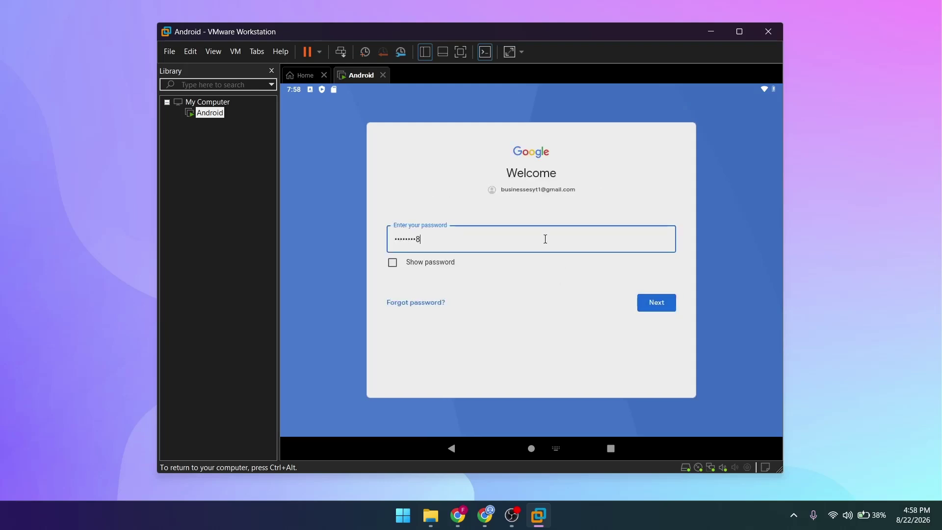
left_click(657, 303)
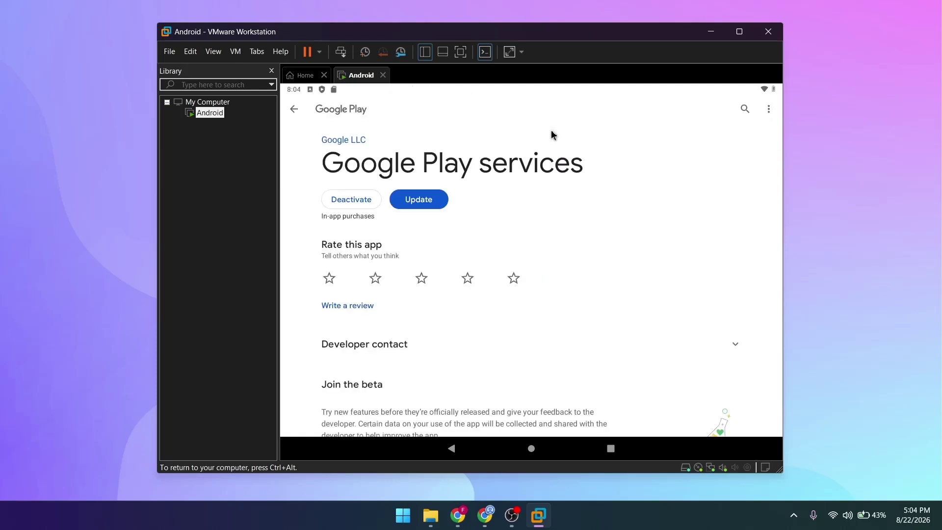
left_click(419, 204)
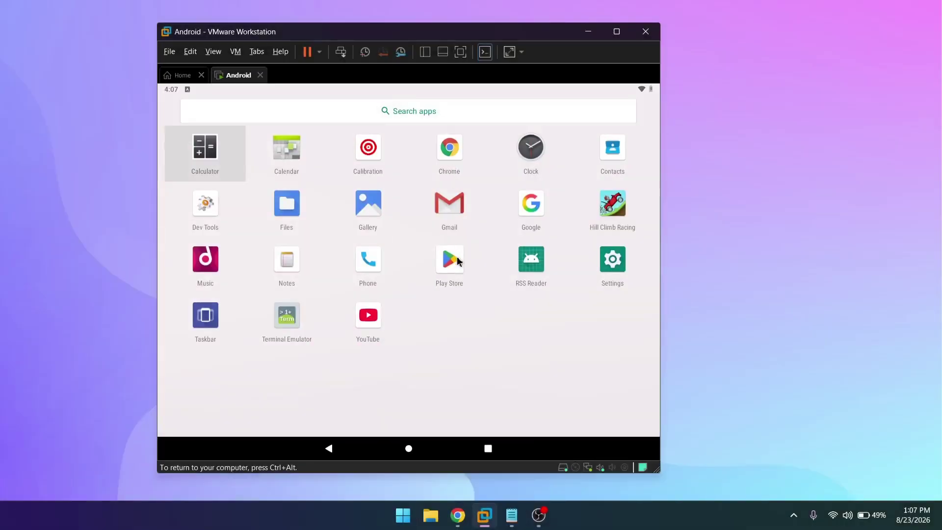
Open the PUBG MOBILE page from the Play Store suggestions and start its installation.
left_click(449, 261)
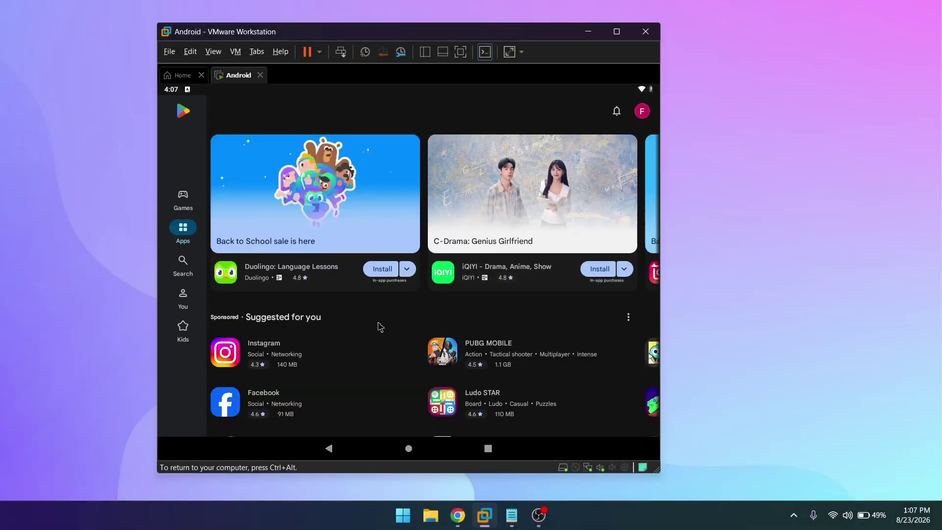
scroll(526, 378, "down", 2)
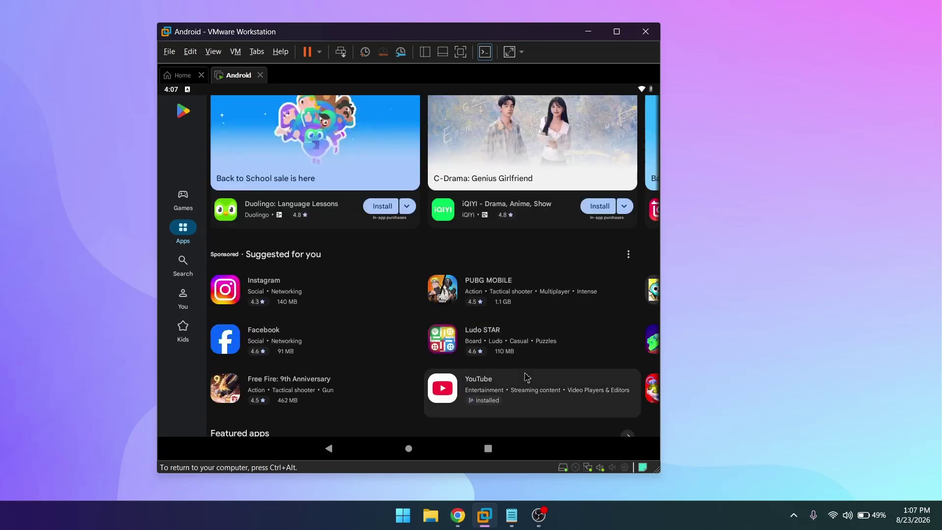
left_click(462, 278)
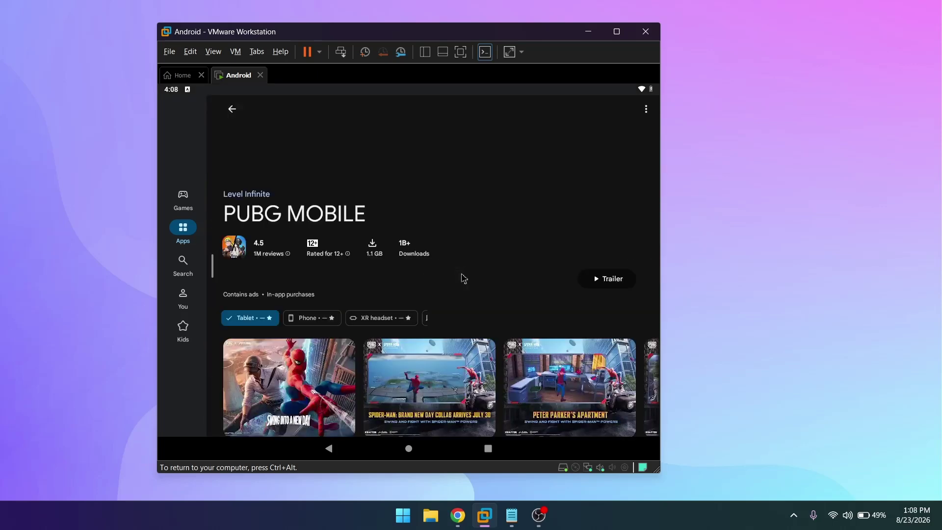
left_click(243, 280)
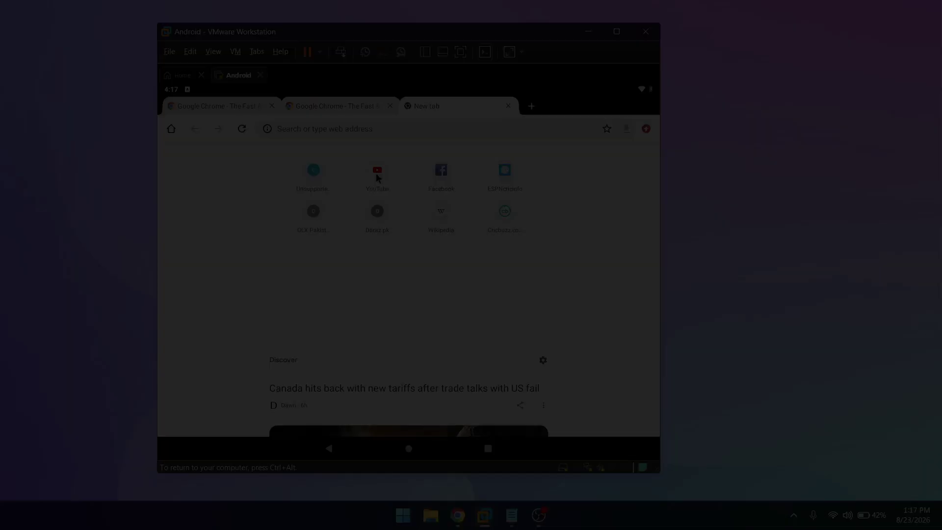
Open YouTube from Chrome's suggested sites and load canva.com in a new tab.
left_click(376, 172)
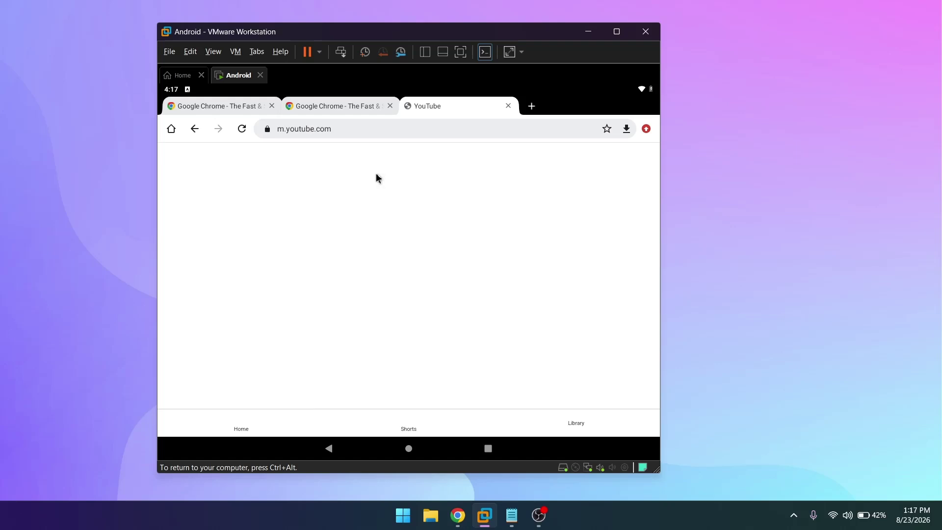
left_click(533, 106)
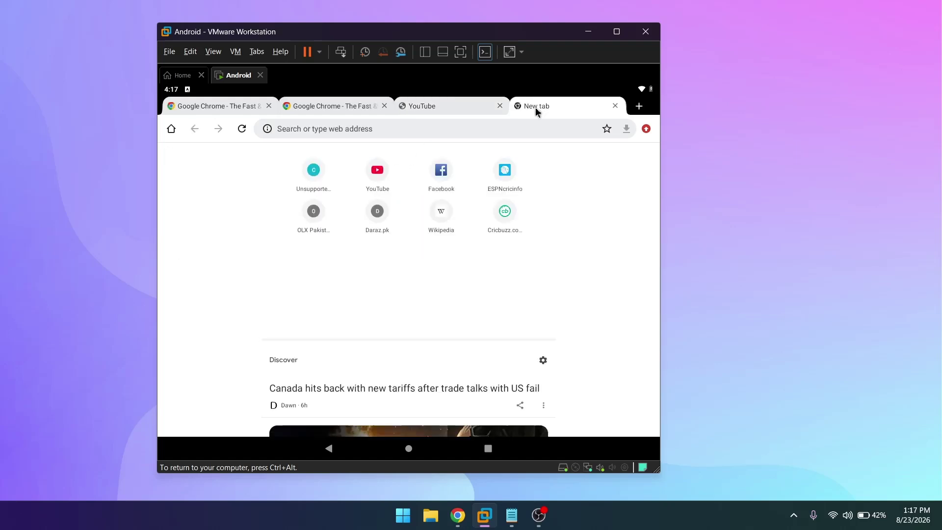
left_click(489, 131)
type("canva.com")
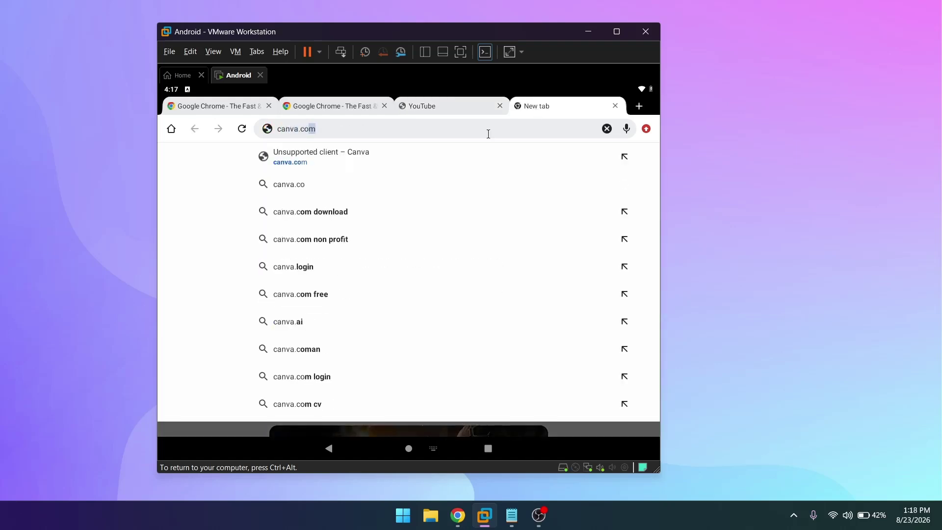
key("Return")
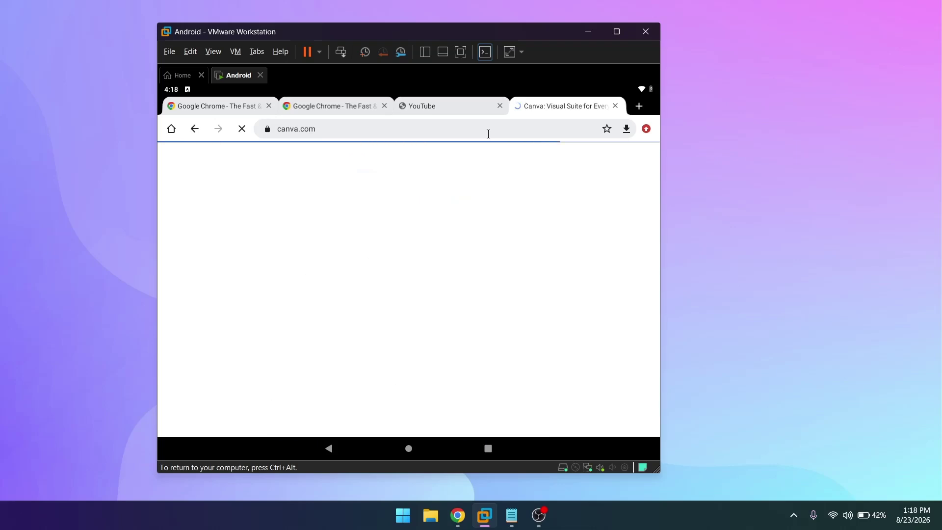
scroll(578, 304, "down", 5)
Load amazon.com in another new Chrome tab.
left_click(640, 106)
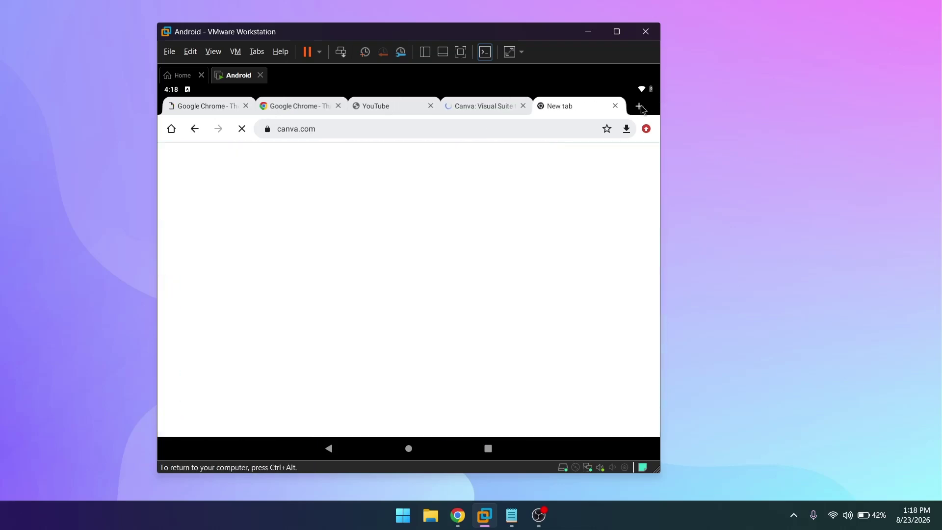
left_click(553, 126)
type("amazon.com")
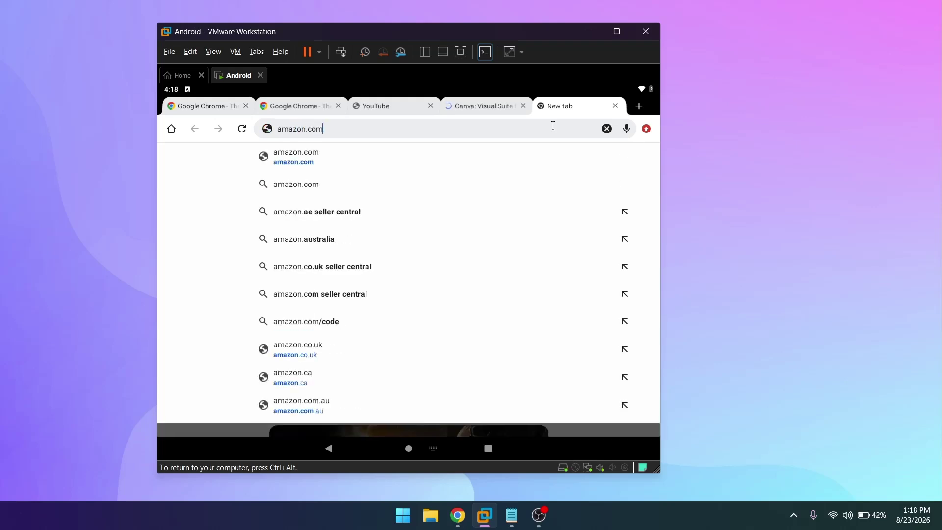
key("Return")
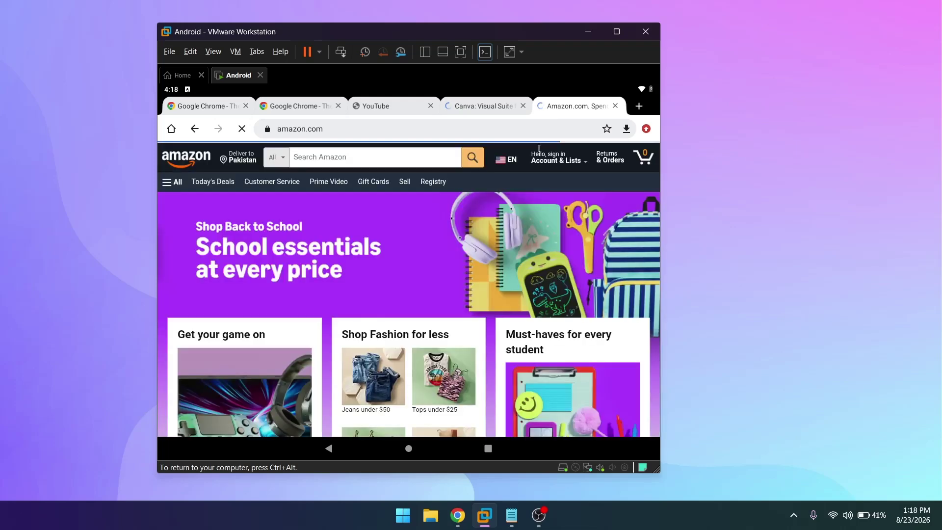
Dismiss Chrome from Android's recent apps, look over the list of installed apps and return to the home screen.
left_click(489, 447)
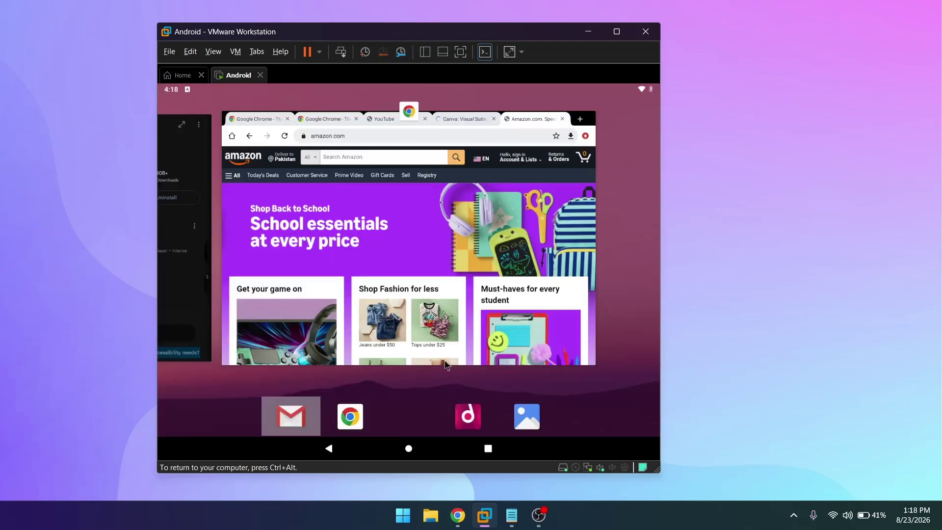
left_click_drag(434, 280, 432, 162)
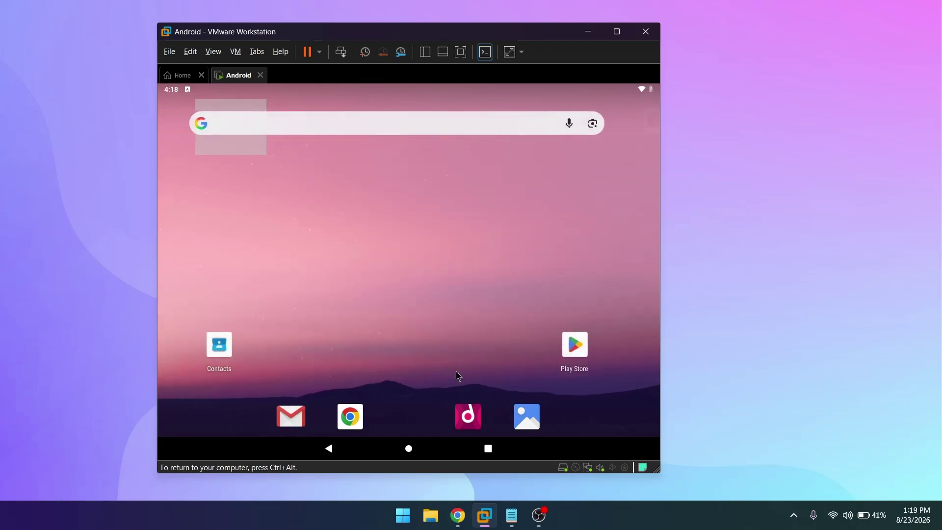
left_click_drag(411, 412, 443, 248)
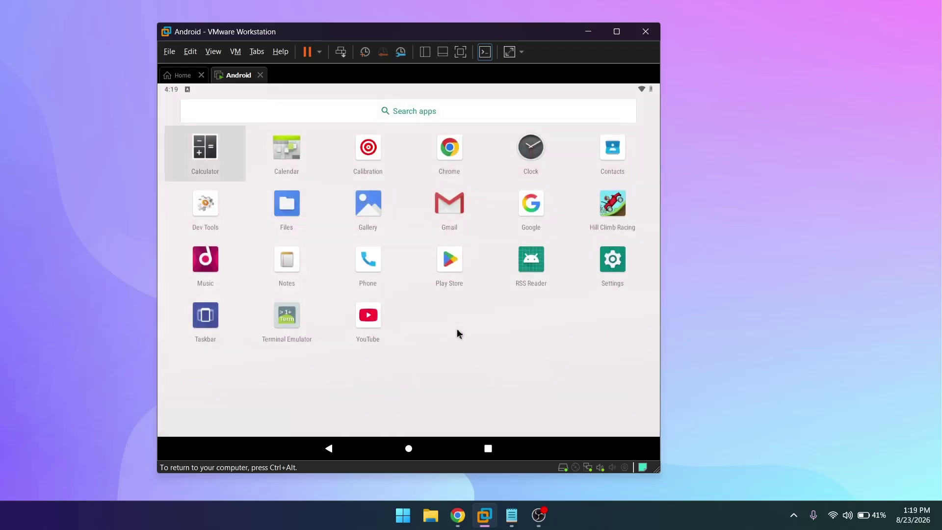
left_click_drag(459, 333, 466, 460)
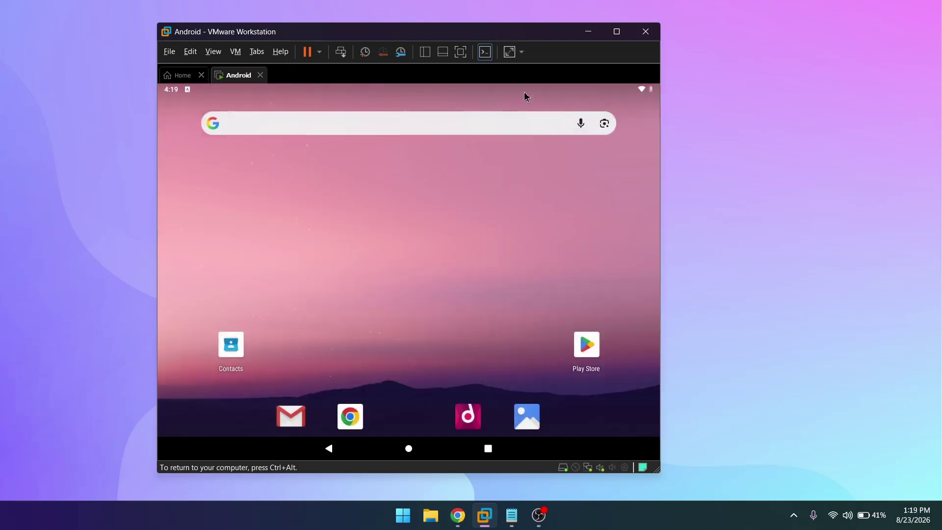
Open the Wi-Fi settings from Android's quick settings.
left_click_drag(524, 87, 521, 99)
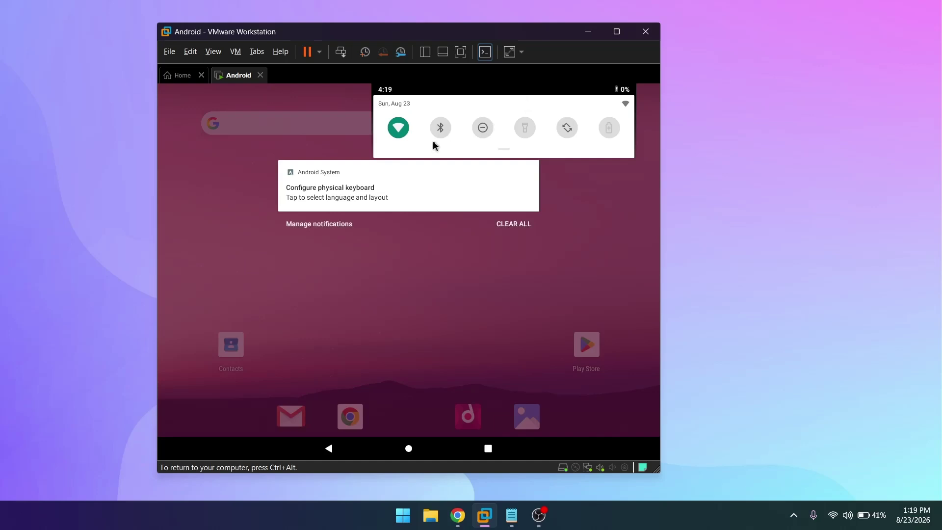
left_click(406, 133)
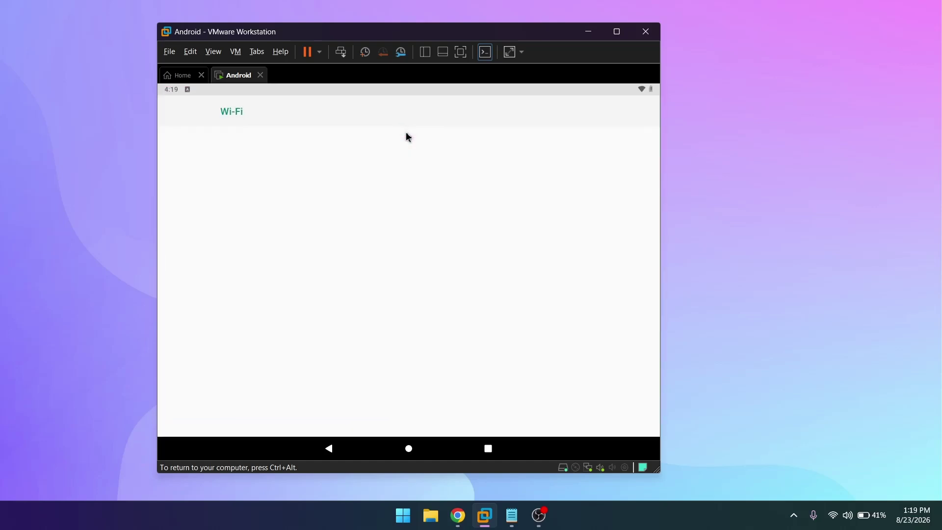